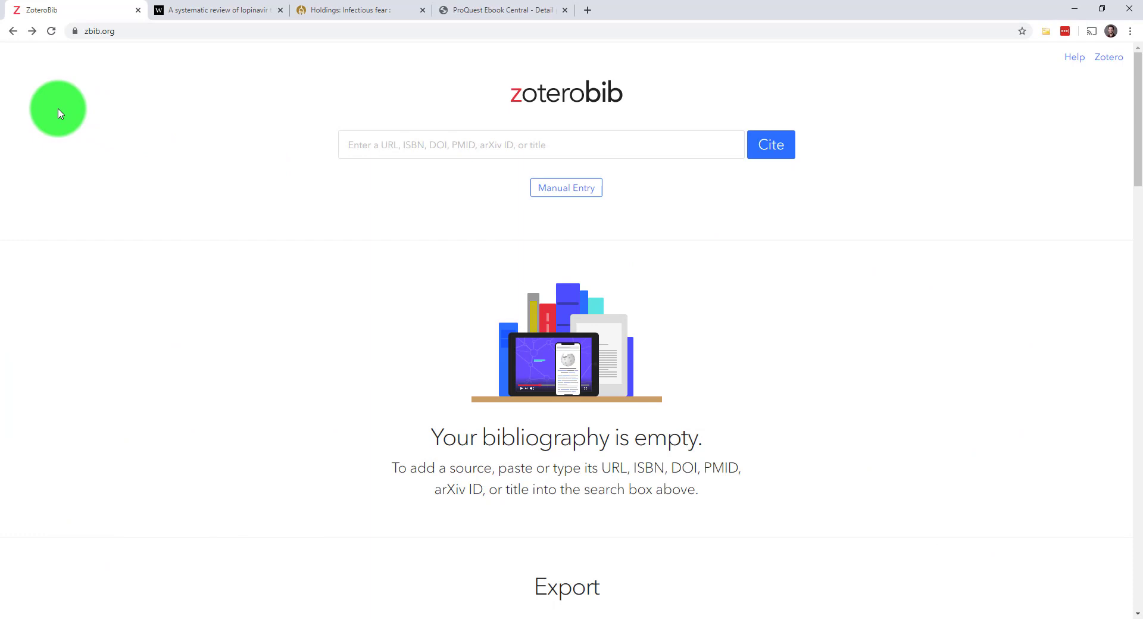
Look over the empty bibliography page, from the site address and source search box to the export and link sections
click(117, 31)
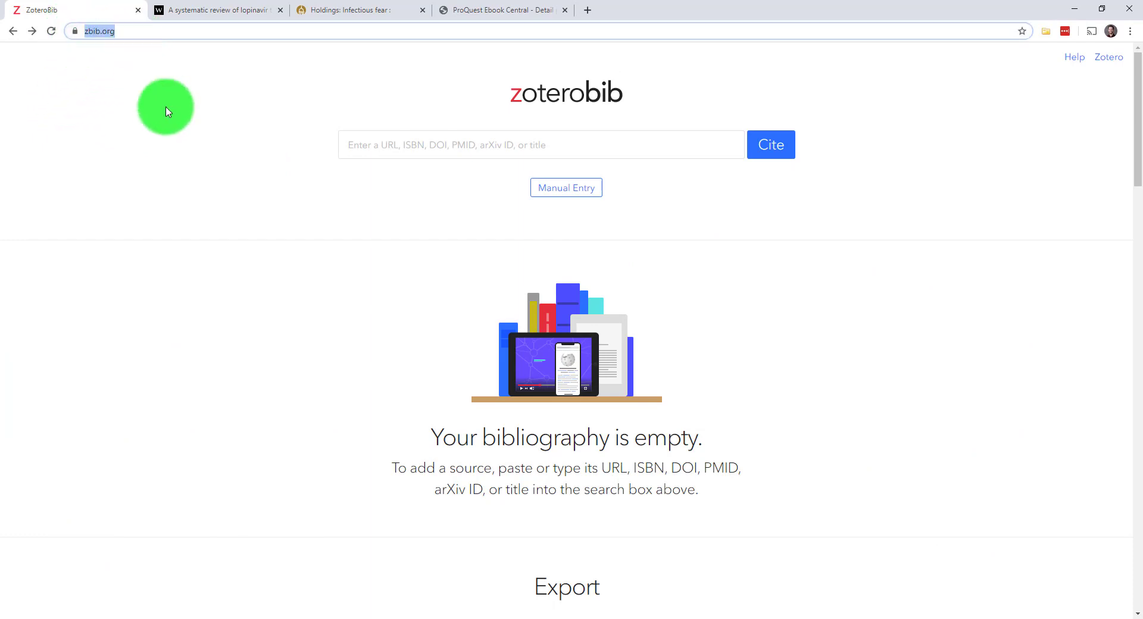
click(175, 124)
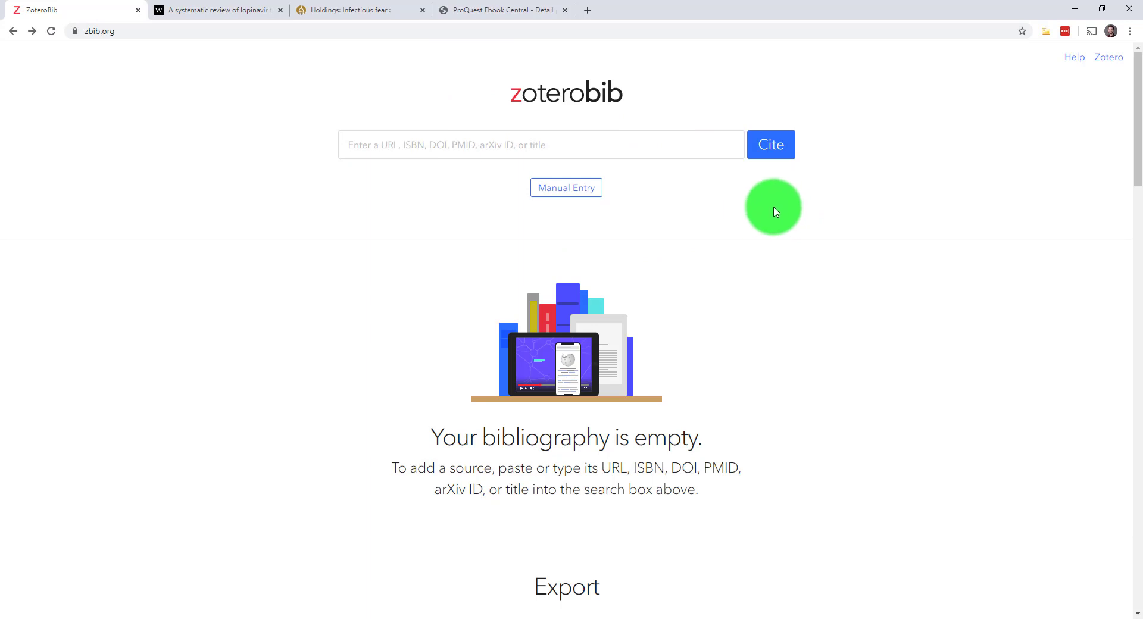
drag(1137, 147, 1132, 186)
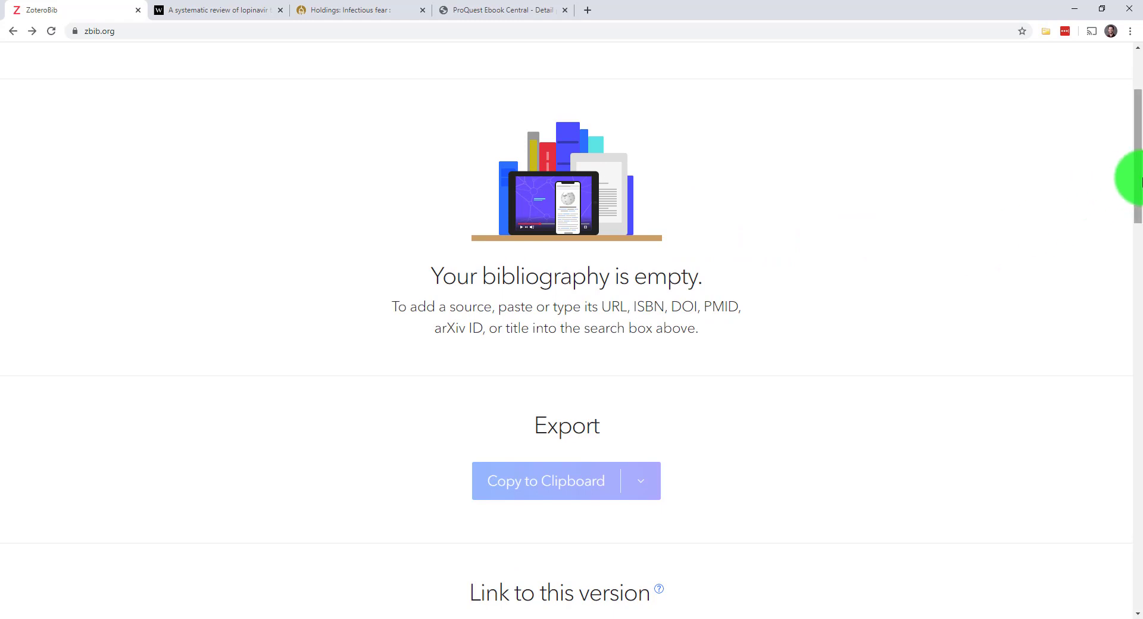
drag(1136, 179, 1139, 229)
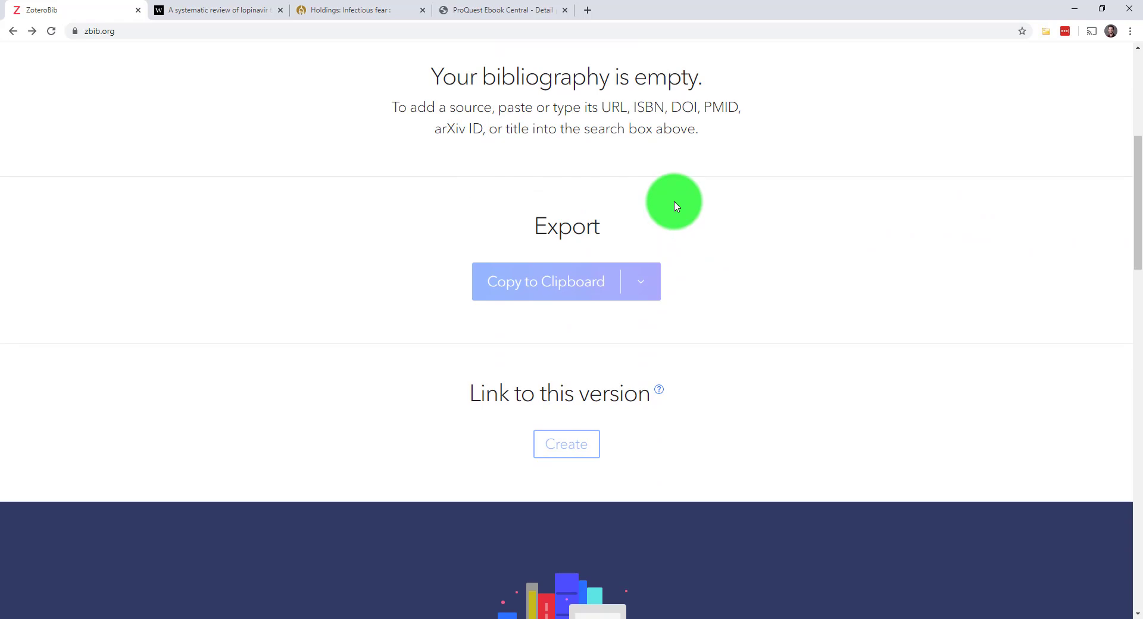
drag(1137, 250, 1139, 121)
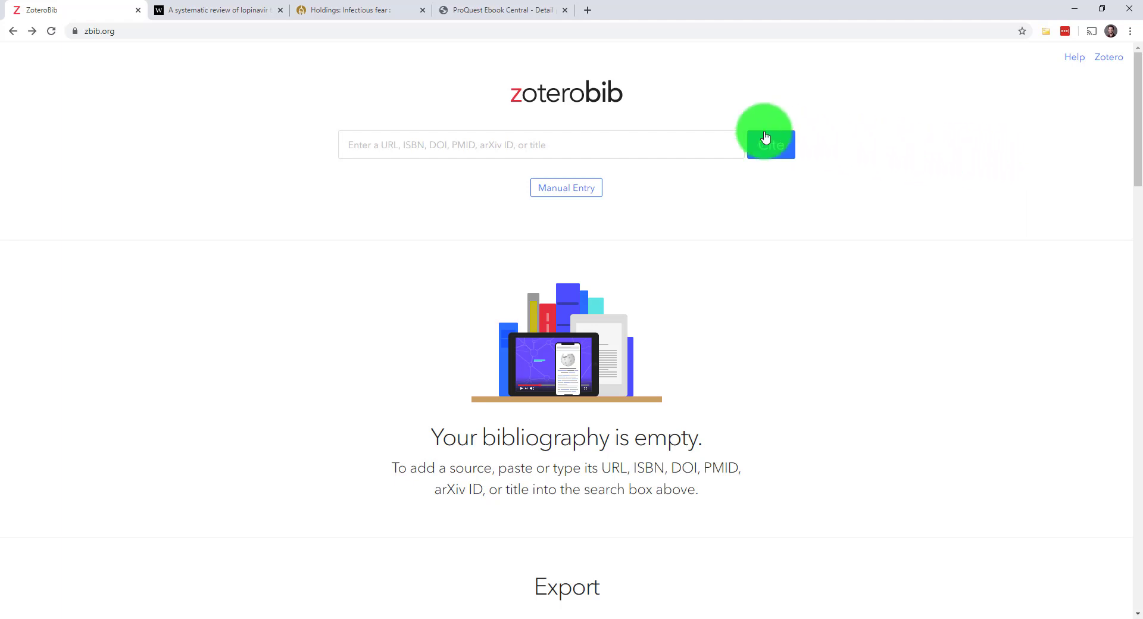
Cite the Journal of Medical Virology article on lopinavir therapy using the URL of its Wiley Online Library page
click(237, 15)
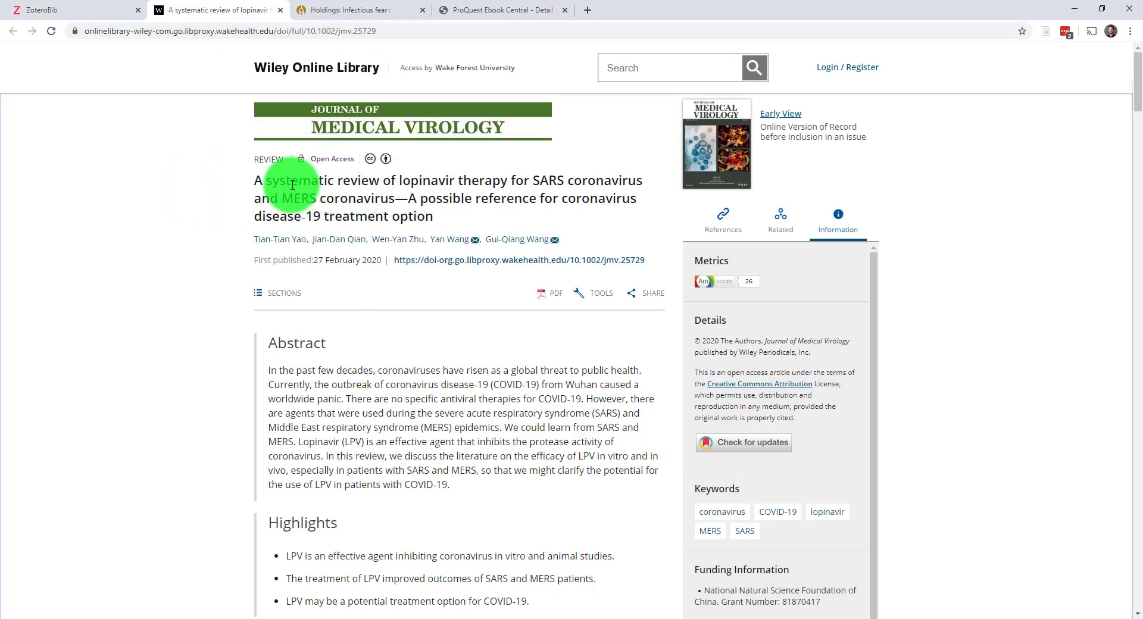
click(220, 32)
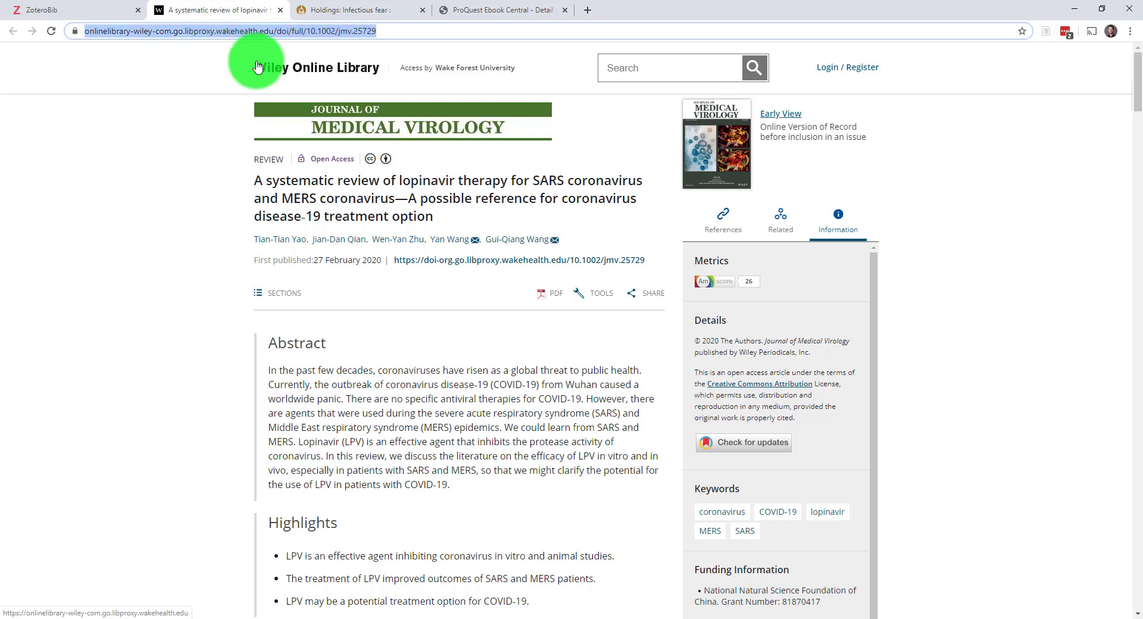
right_click(221, 31)
click(244, 82)
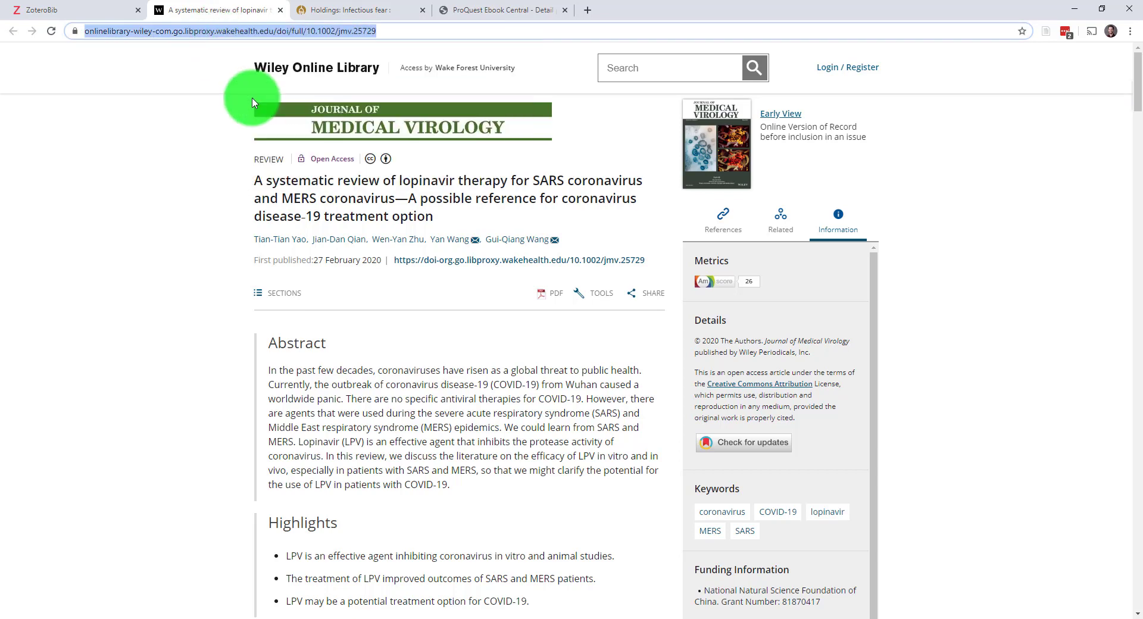
click(86, 9)
click(365, 142)
right_click(369, 143)
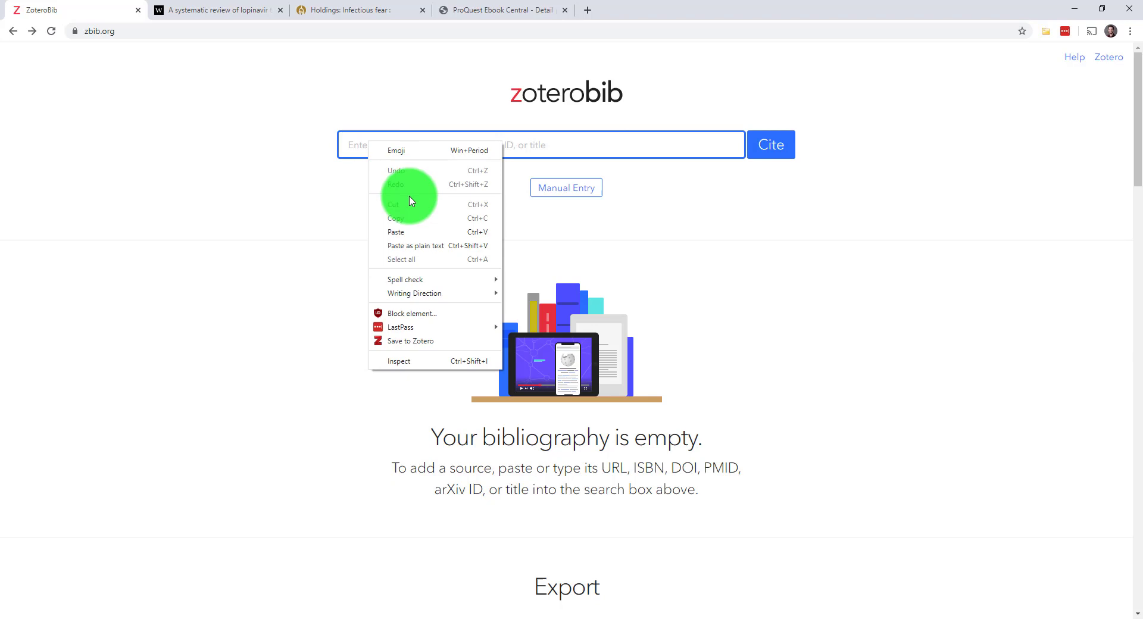
click(416, 232)
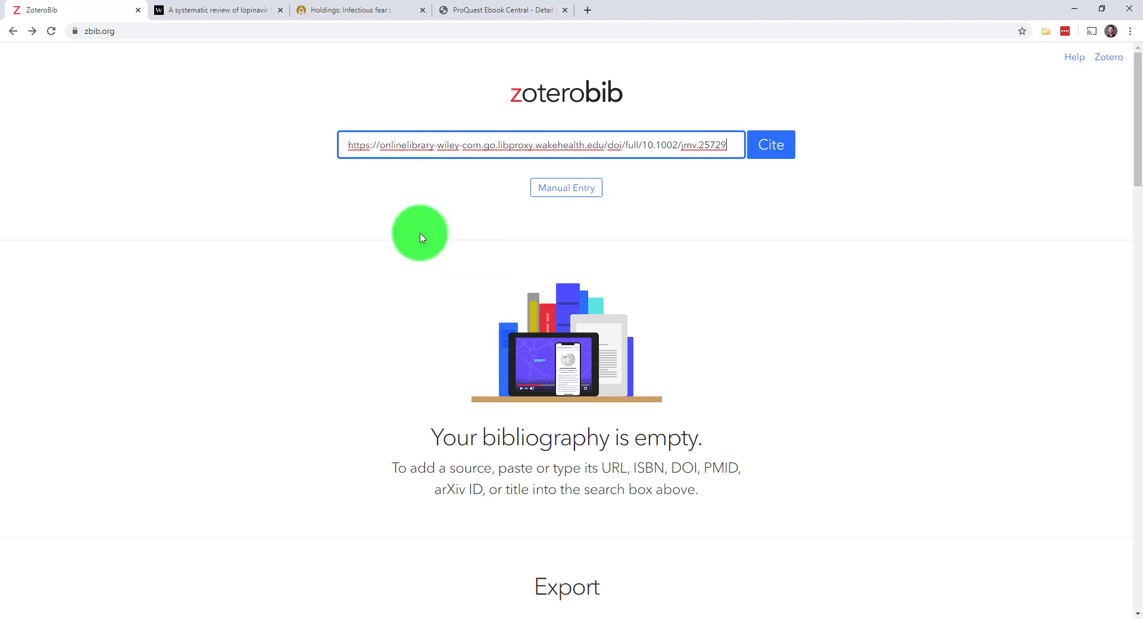
click(770, 146)
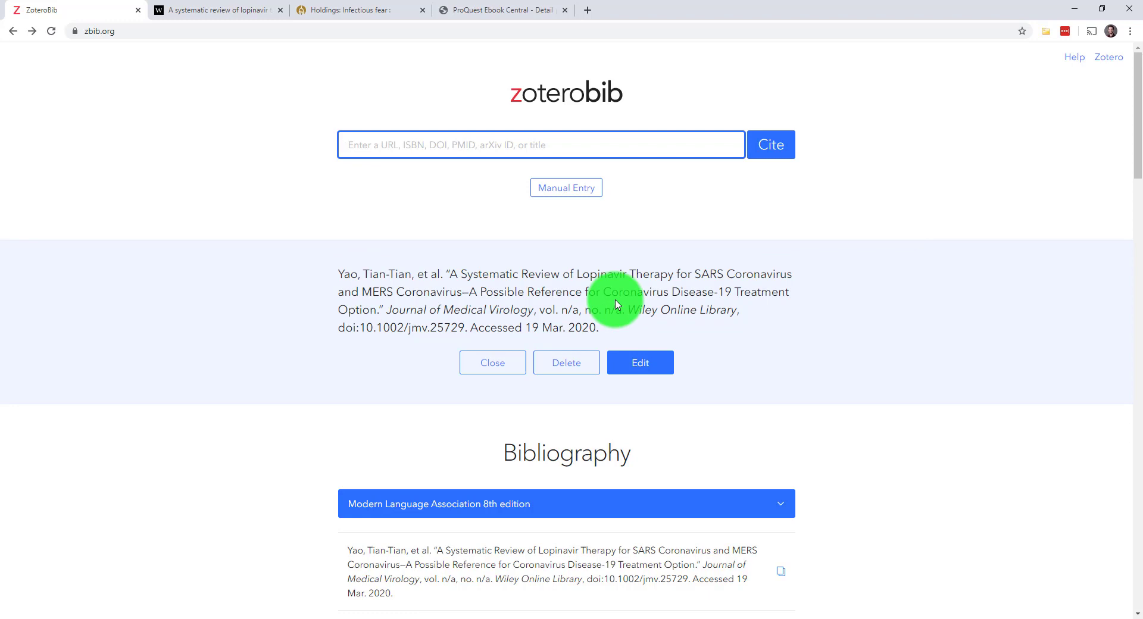
Cite the print book Infectious Fear using the URL of its ZSR Library Catalog record
click(351, 10)
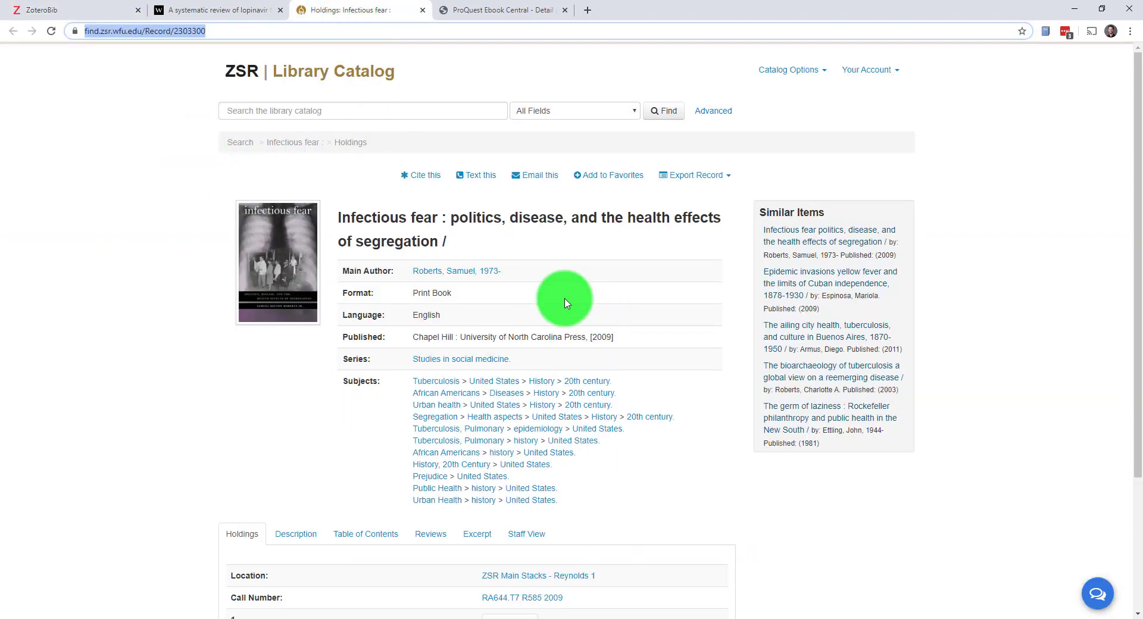
right_click(167, 31)
click(187, 96)
click(90, 10)
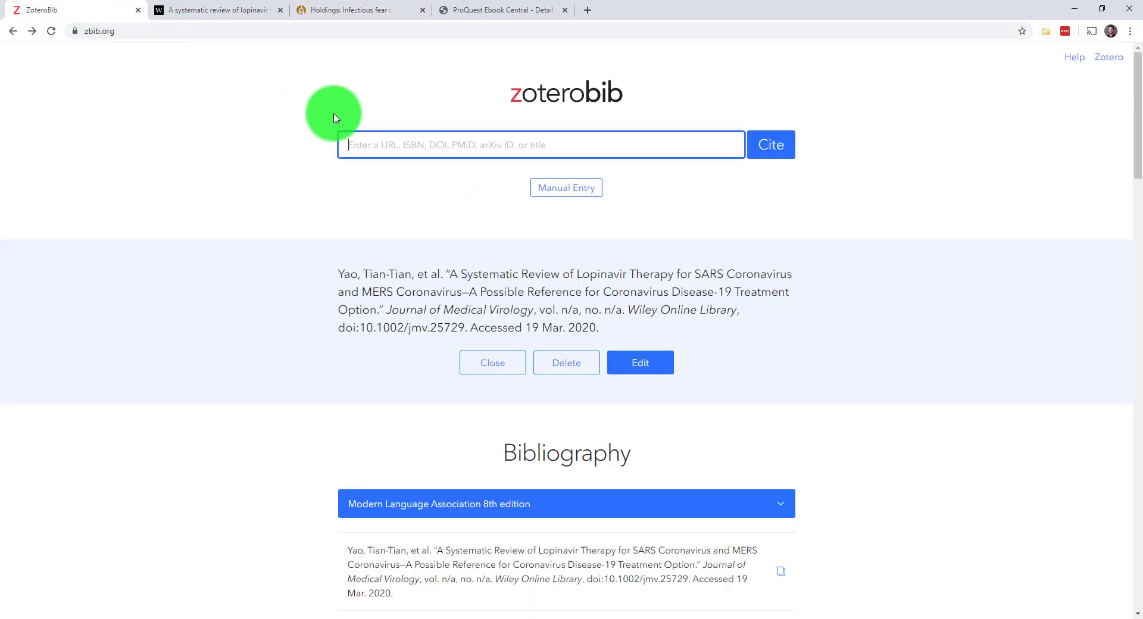
right_click(374, 147)
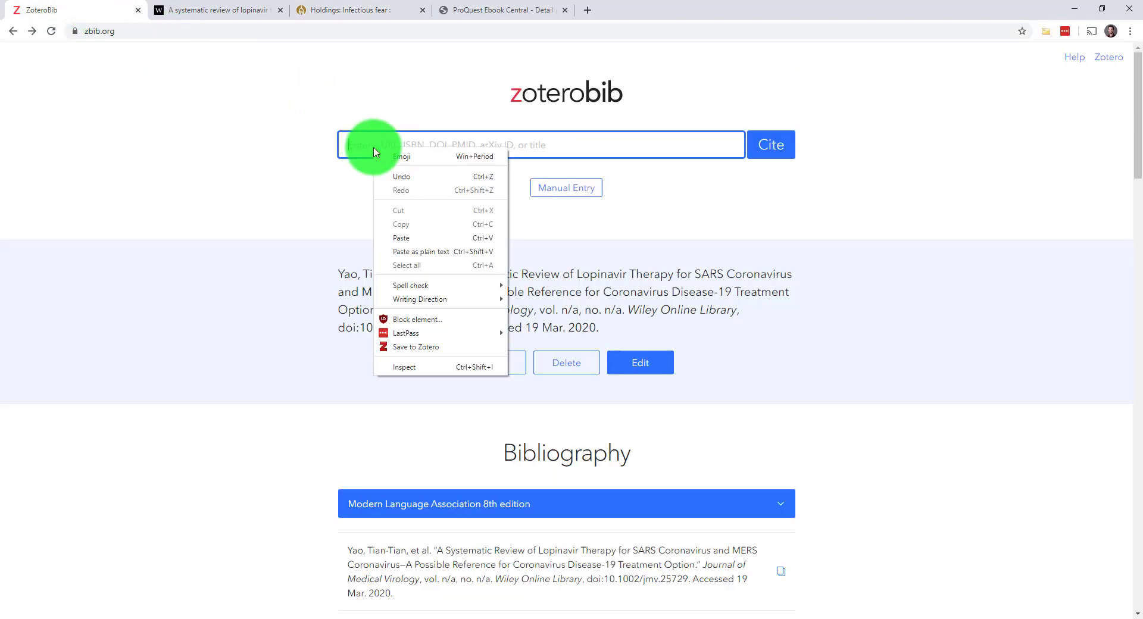
click(428, 240)
click(783, 146)
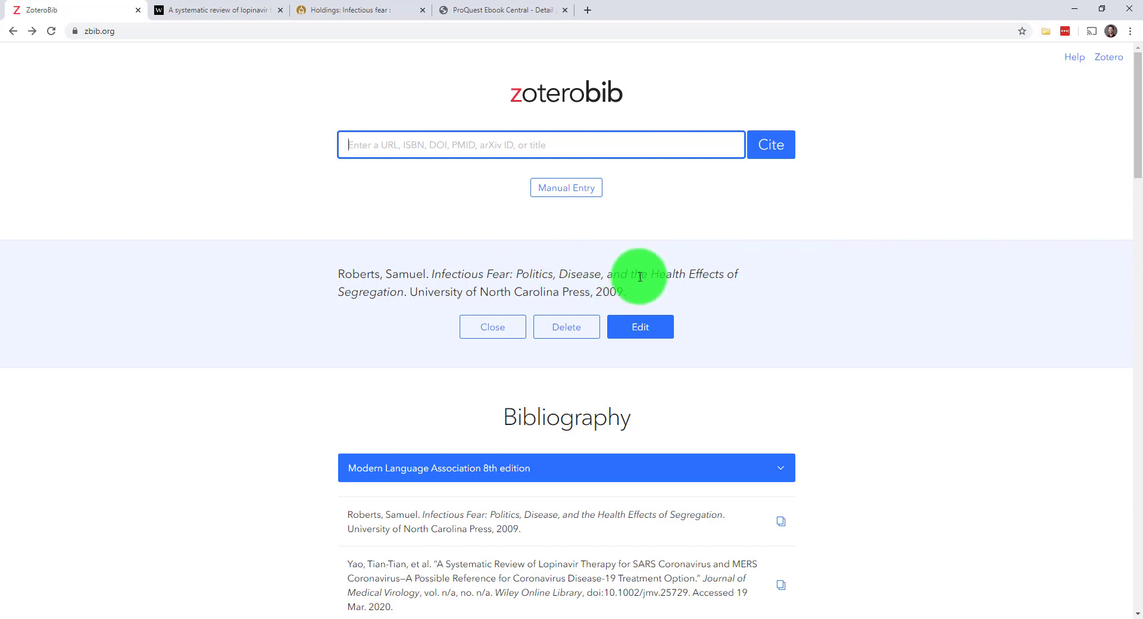
Try to cite the ebook Infectious using the URL of its ProQuest Ebook Central detail page
click(487, 10)
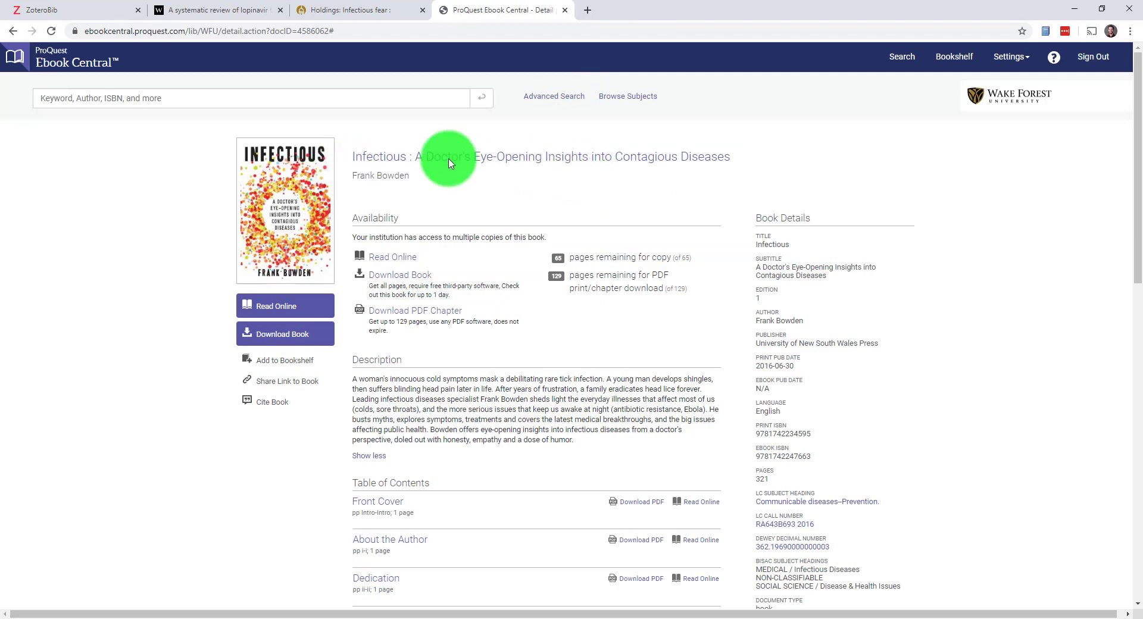
click(205, 31)
right_click(204, 33)
click(239, 113)
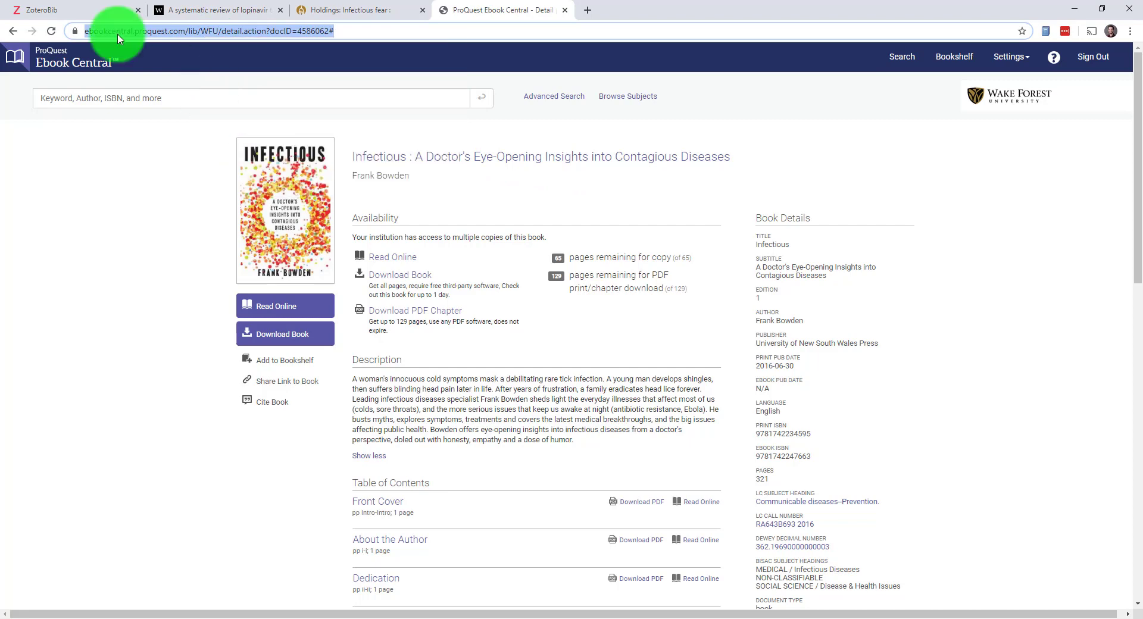
click(101, 10)
key(ctrl+v)
key(Return)
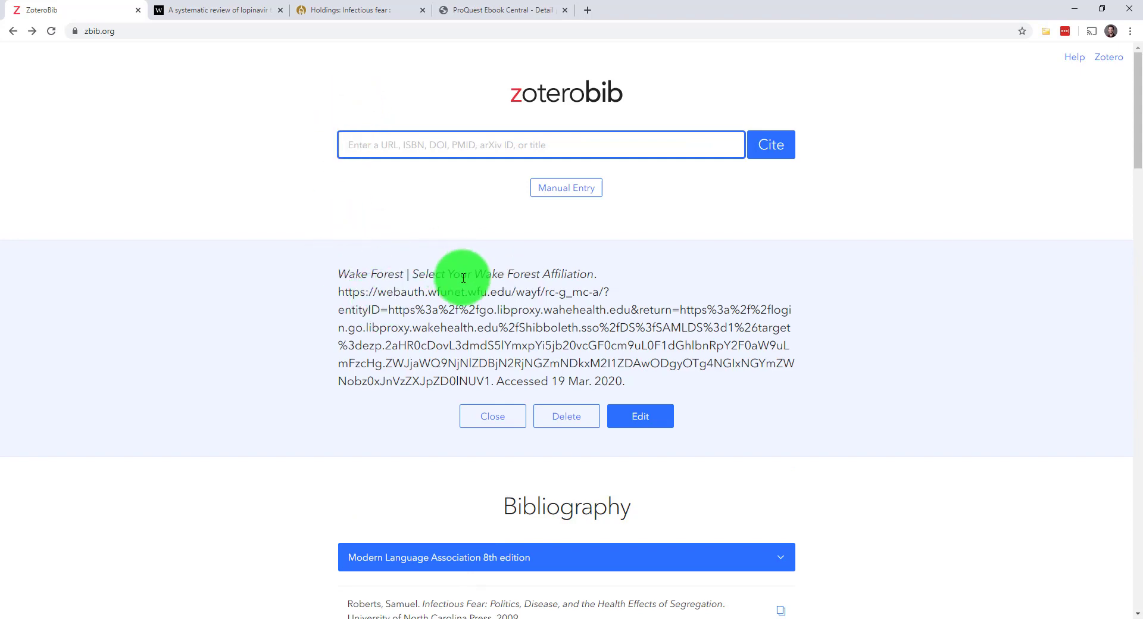
Delete the "Select Your Wake Forest Affiliation" citation and dismiss the deletion notice
click(568, 416)
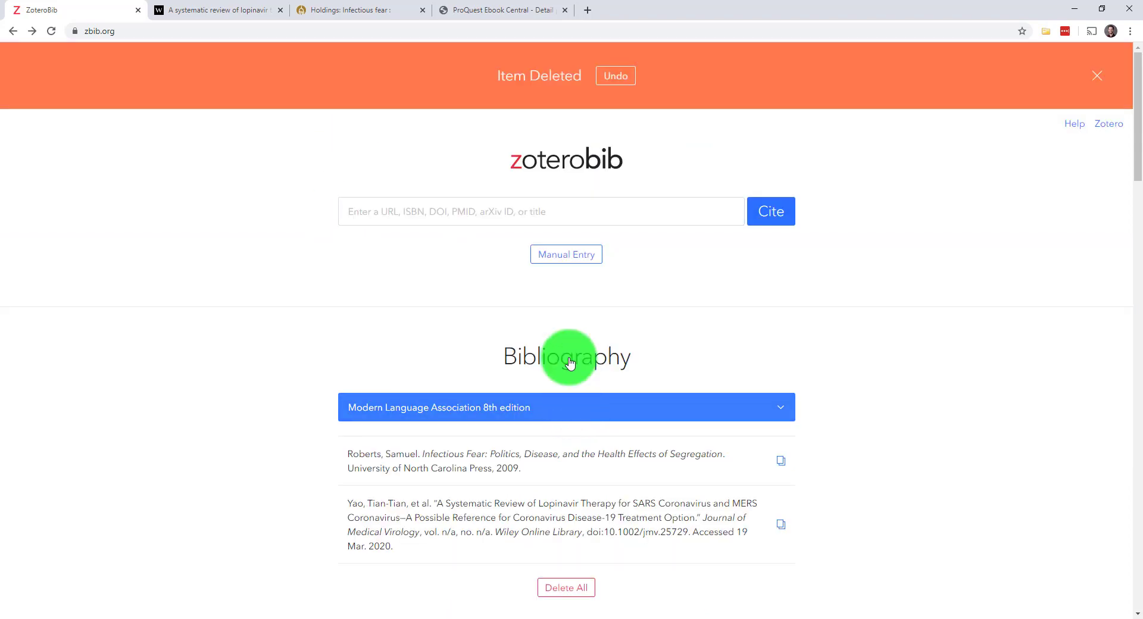
click(1098, 76)
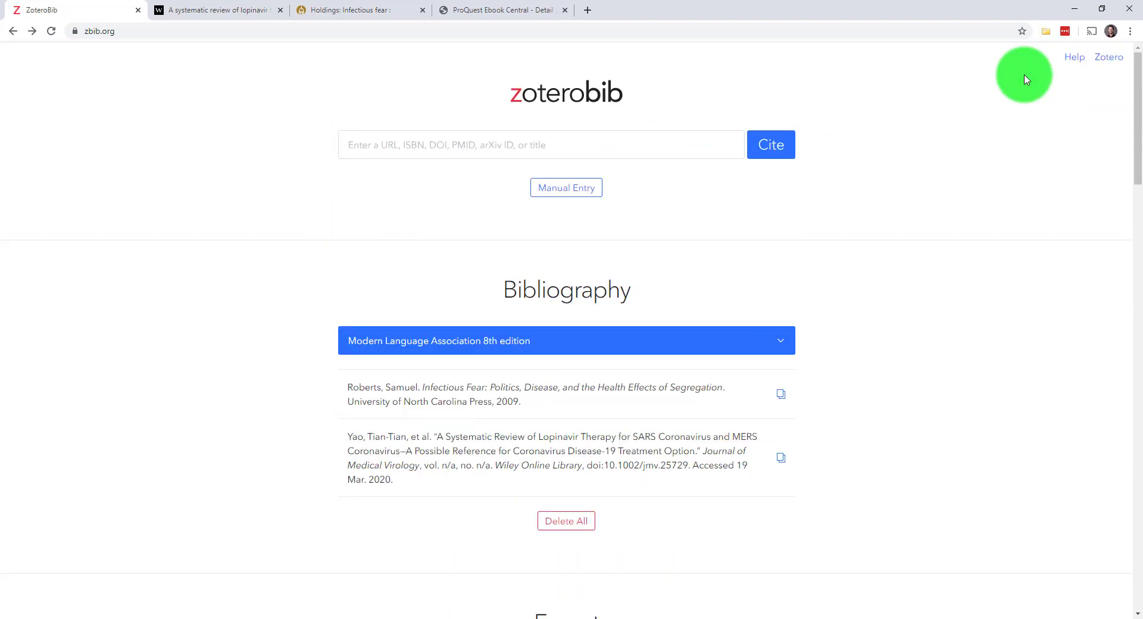
click(495, 8)
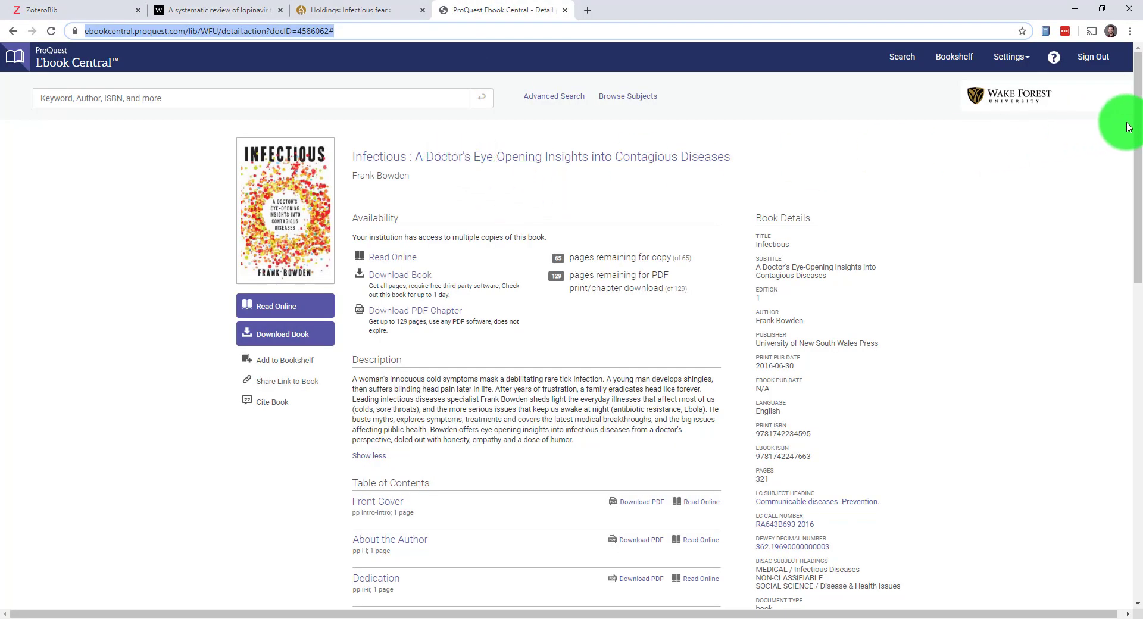
drag(1138, 123, 1133, 173)
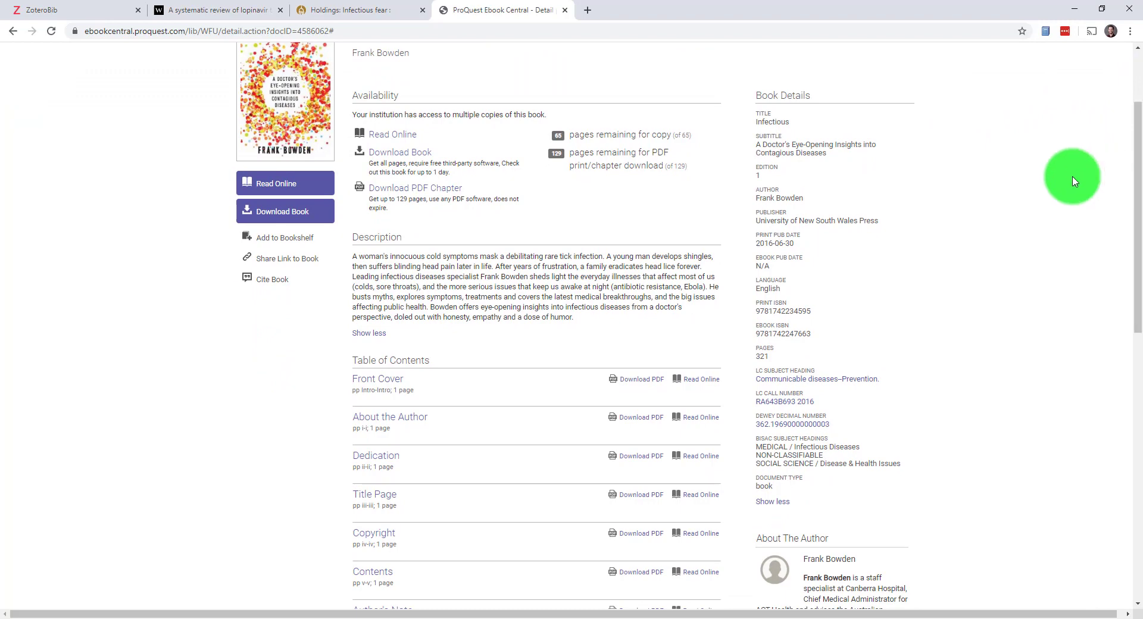
right_click(762, 334)
click(776, 346)
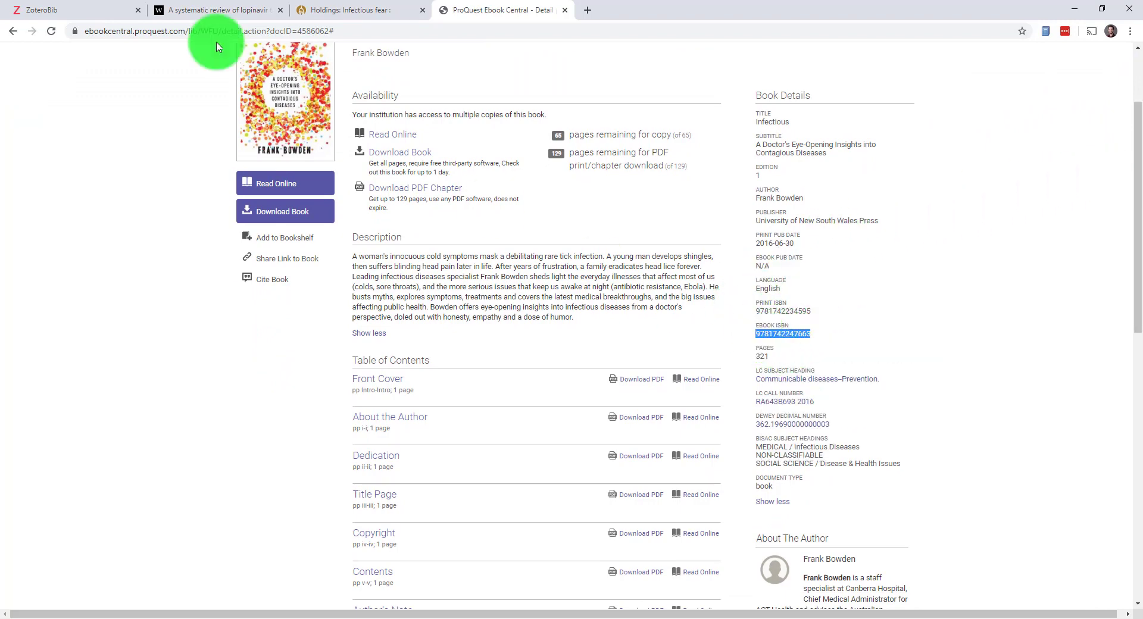
click(93, 5)
click(373, 143)
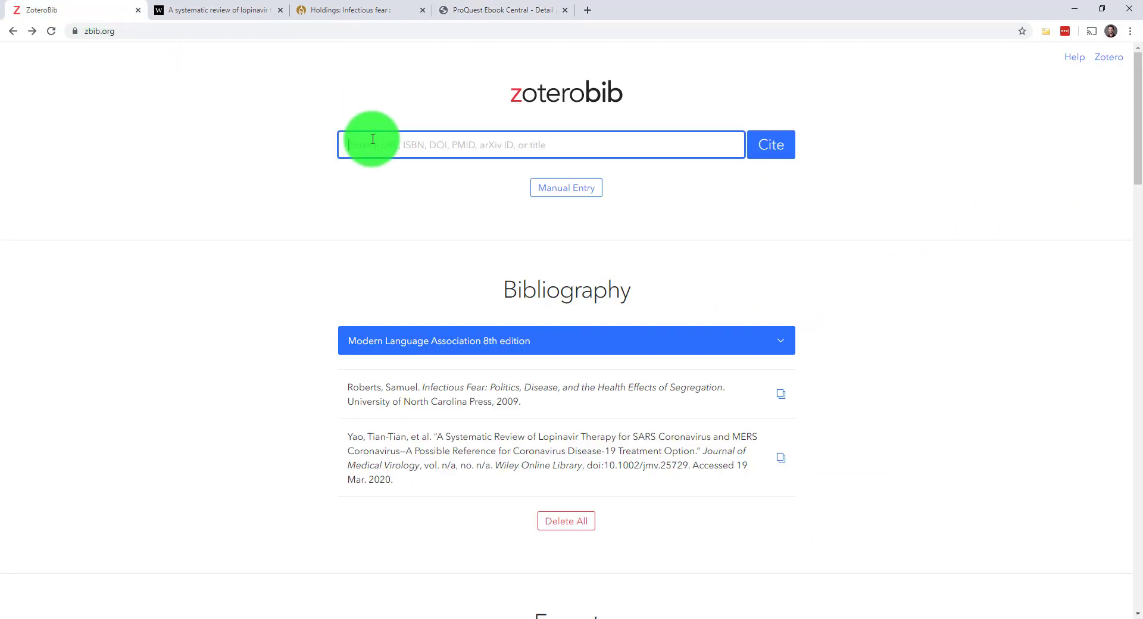
right_click(374, 146)
click(408, 230)
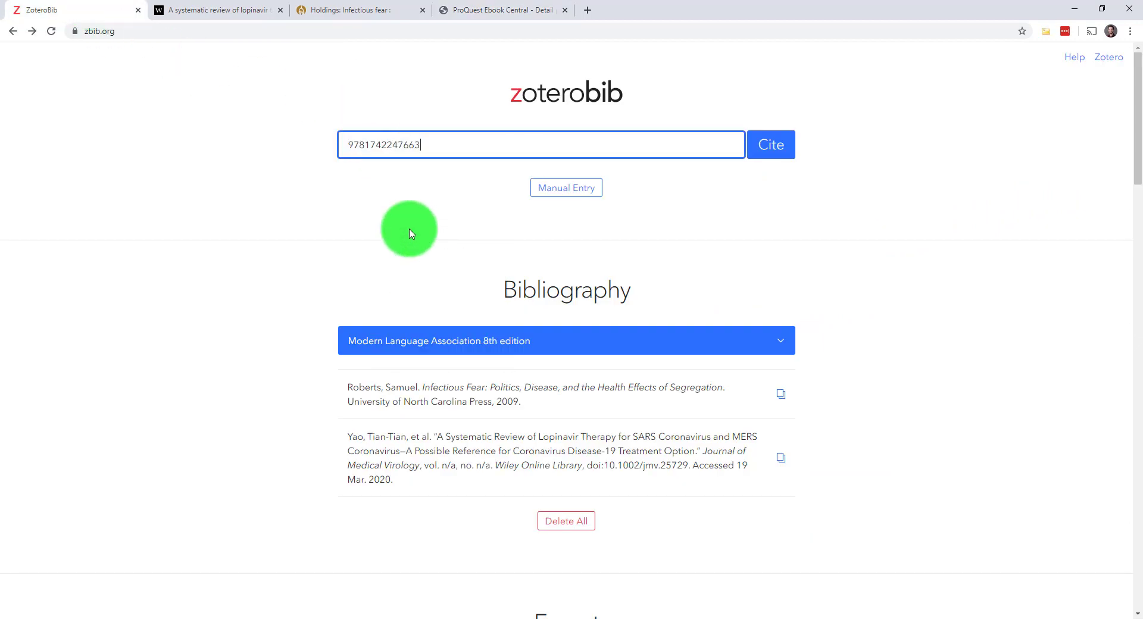
click(776, 144)
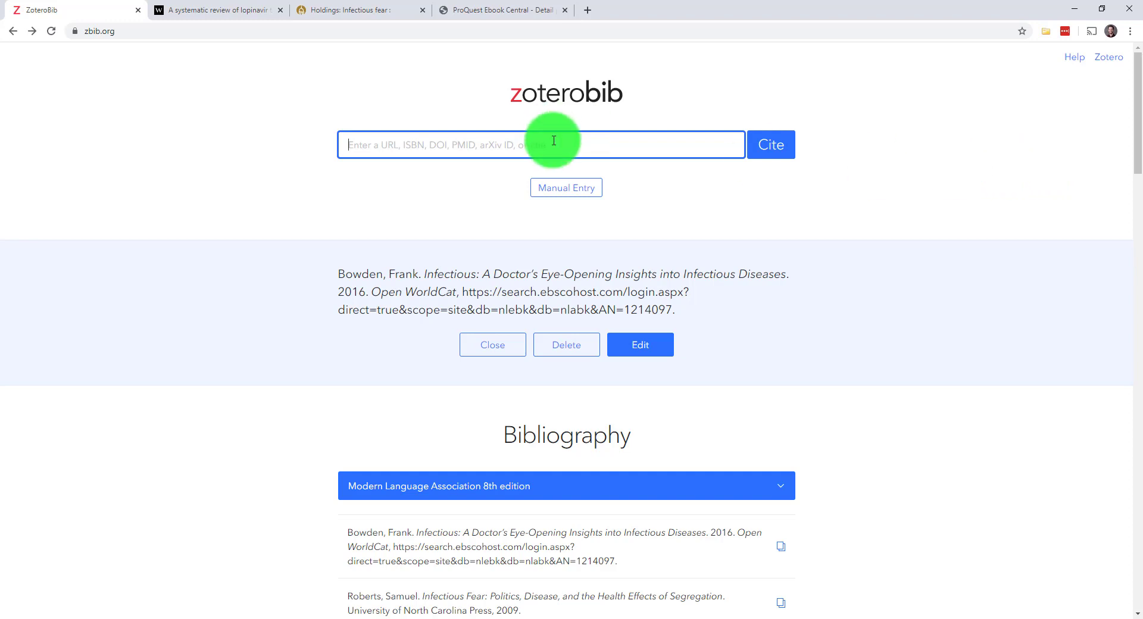
Search for "shock doctrine naomi klein" and add the 2007 Allen Lane book The Shock Doctrine to the bibliography
text(shock doctrine na)
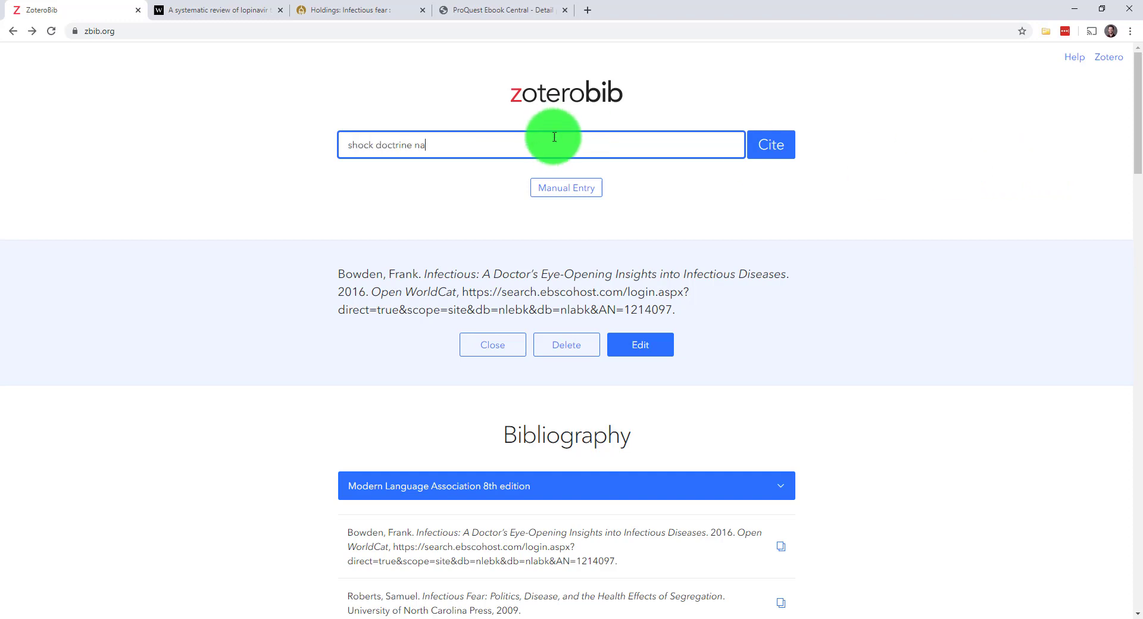
text(omi klein)
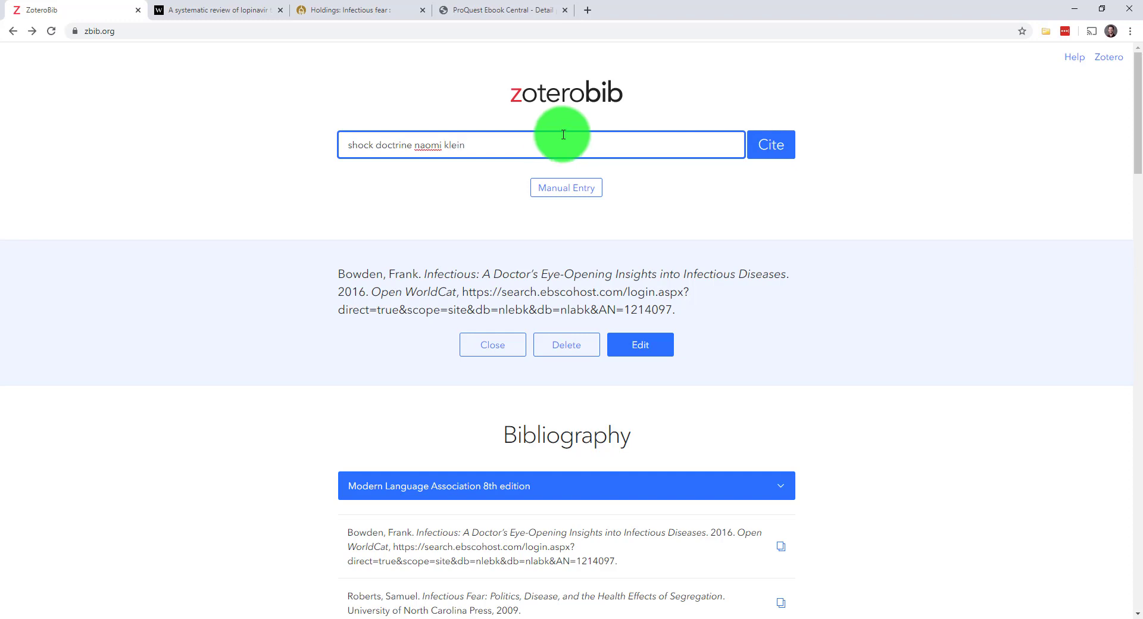
click(767, 147)
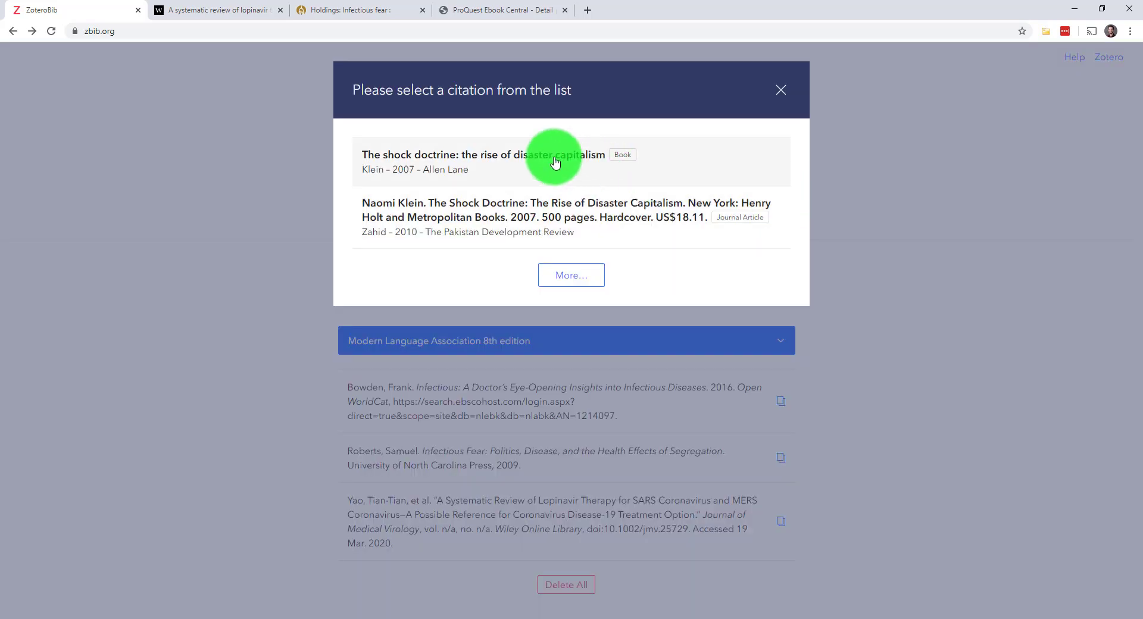
click(529, 162)
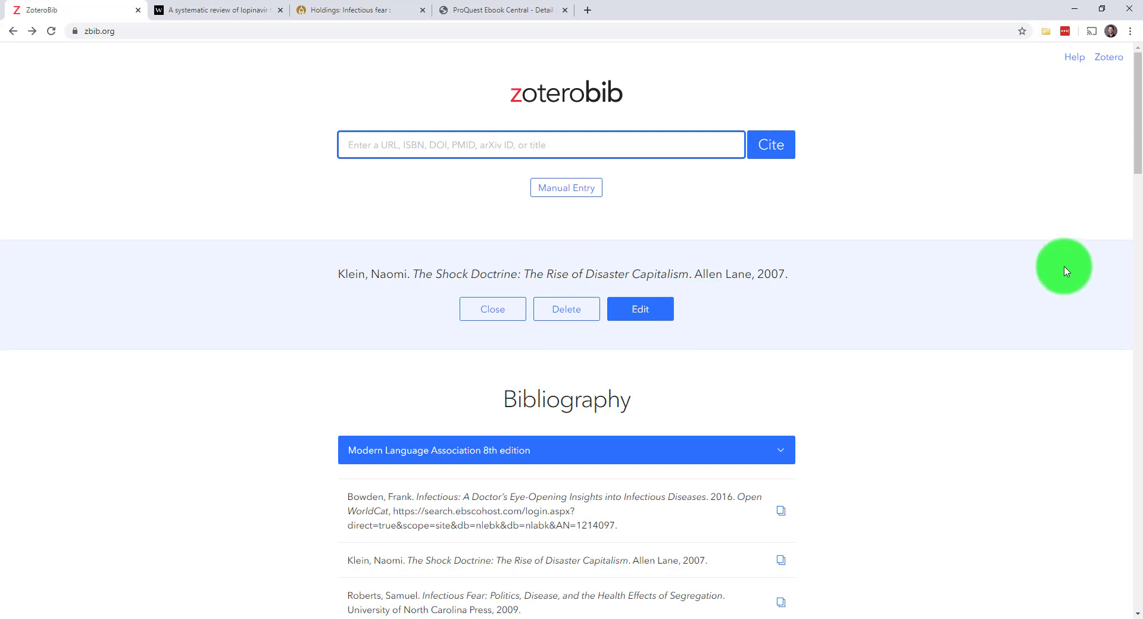
Try the Chicago Manual of Style 17th edition (note) for the bibliography, and return to Modern Language Association 8th edition
scroll(1127, 178, down, 3)
scroll(1127, 208, down, 2)
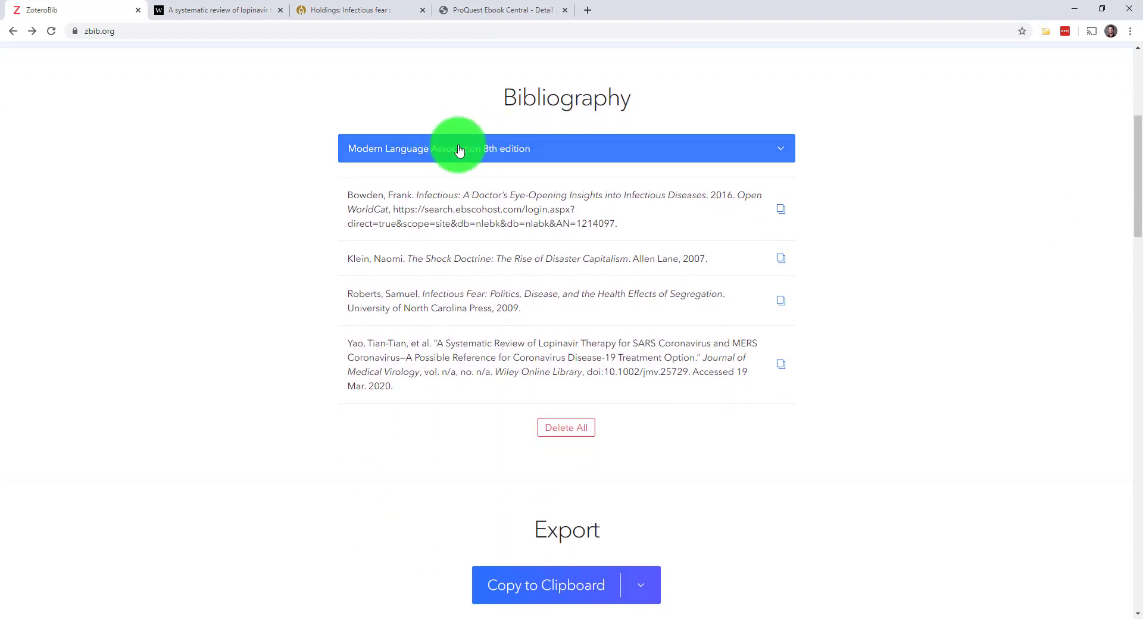
click(583, 148)
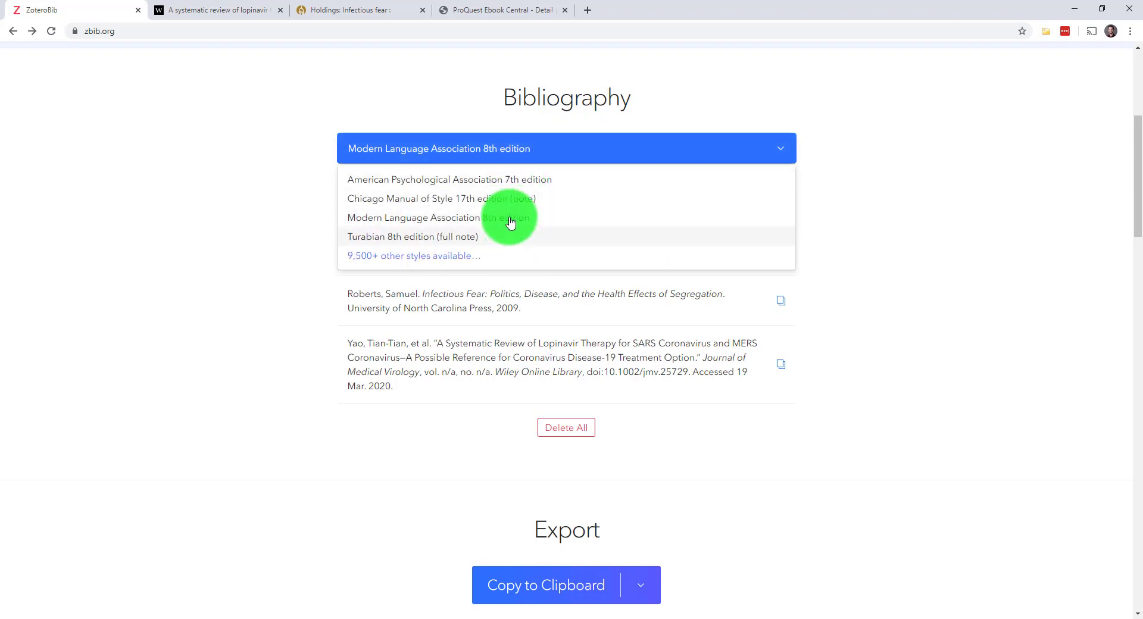
click(510, 199)
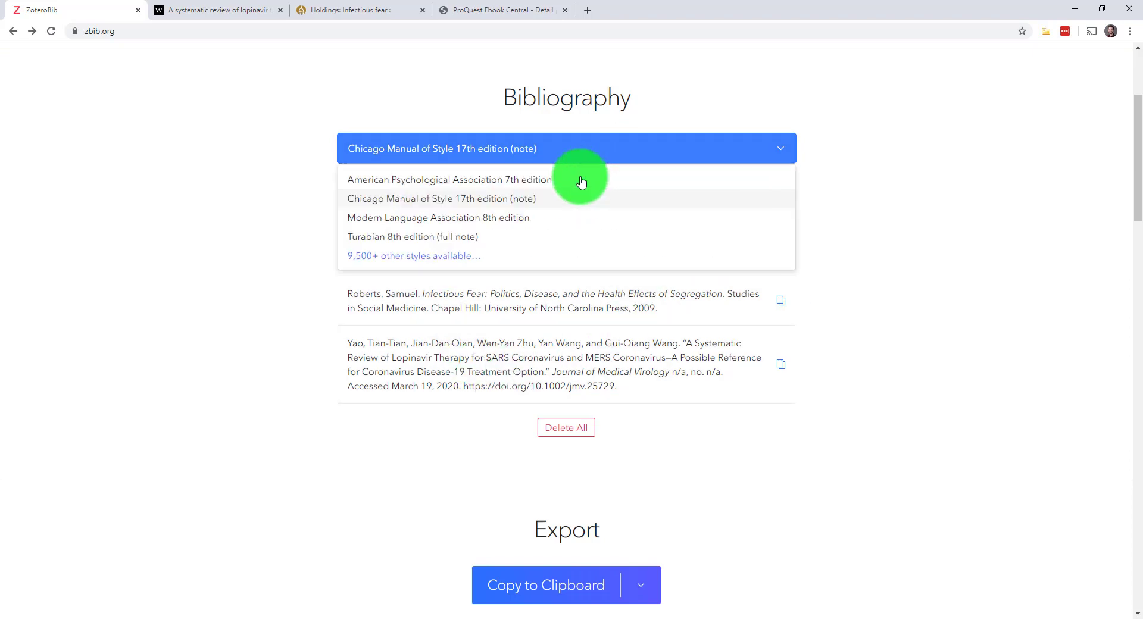
click(513, 224)
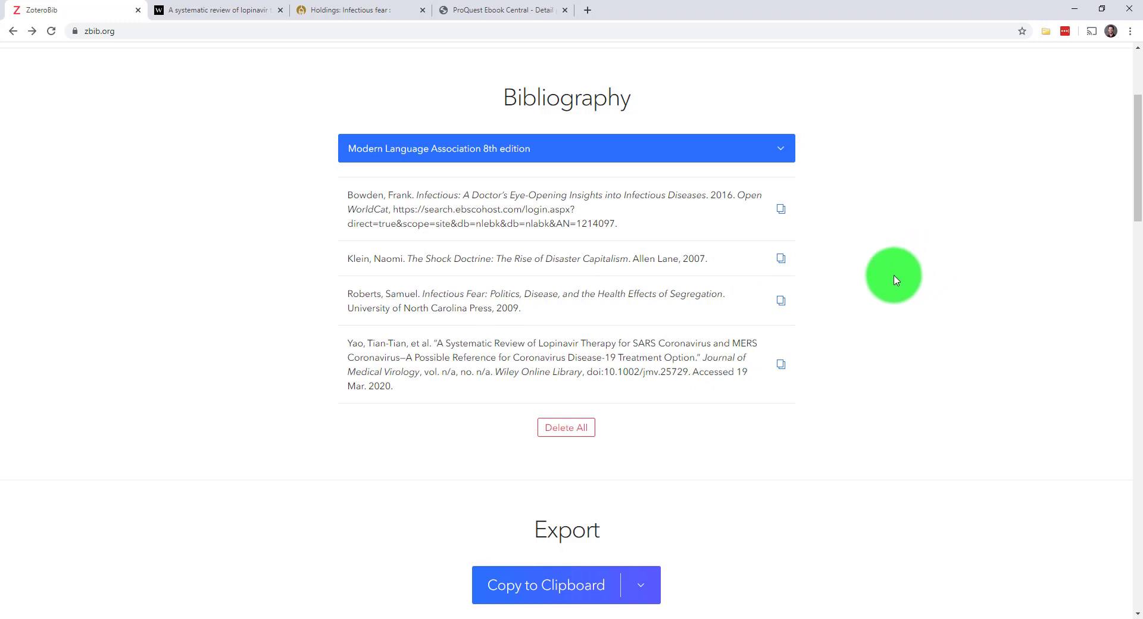
Search the additional citation styles for "asa" and close the style list without adding one
click(699, 152)
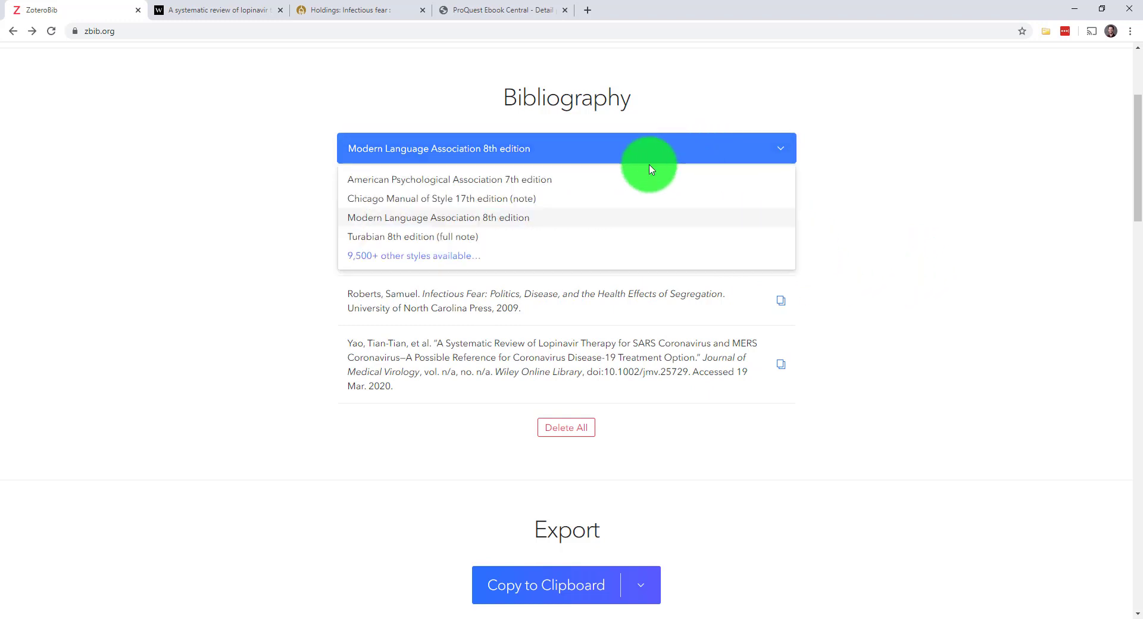
click(415, 263)
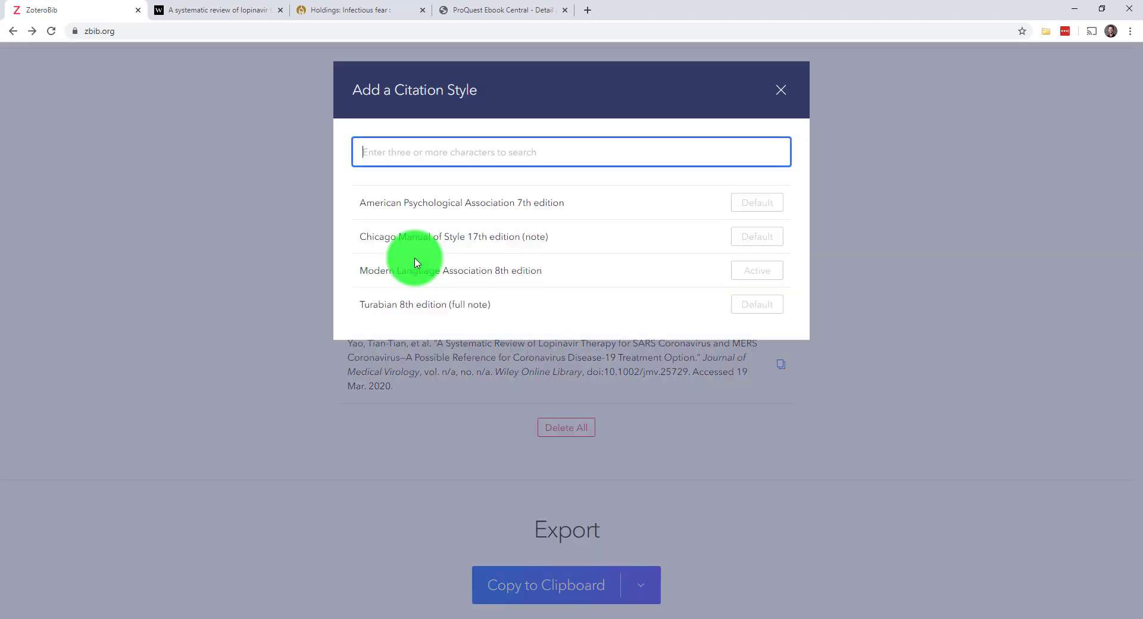
text(asa)
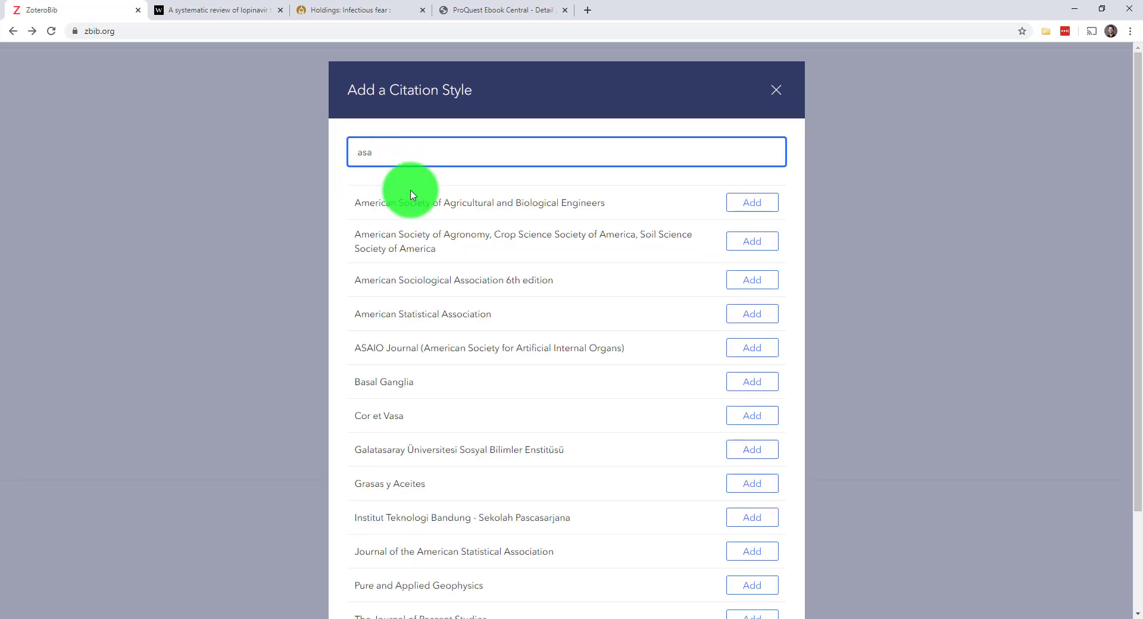
click(776, 90)
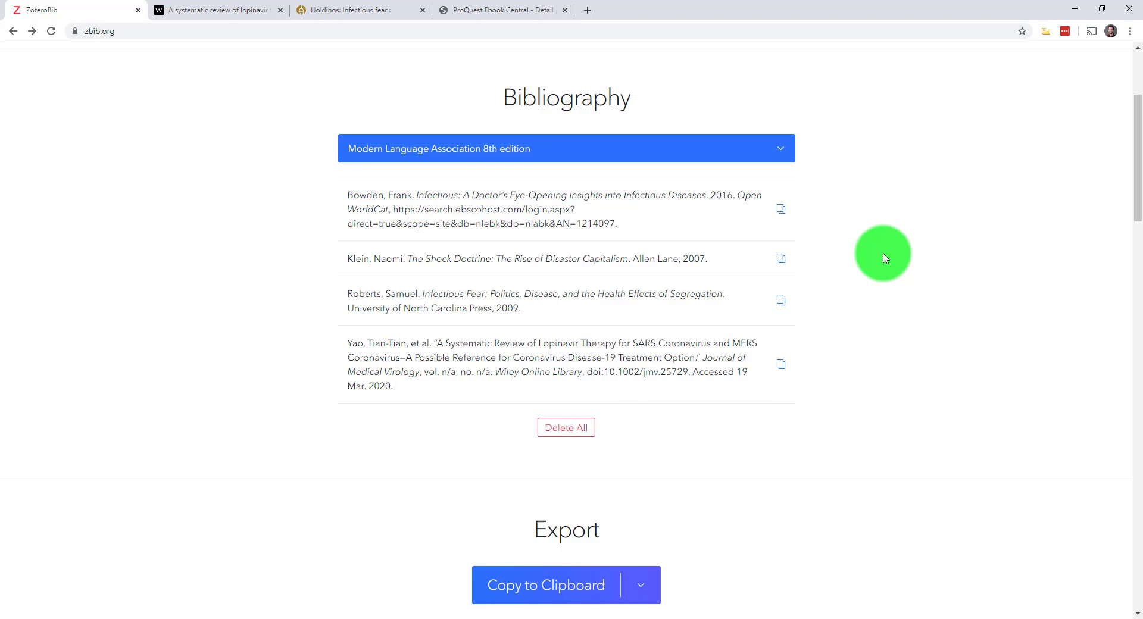
Open Word, create a blank document and enter a stretch of placeholder text
key(super)
text(word)
key(Return)
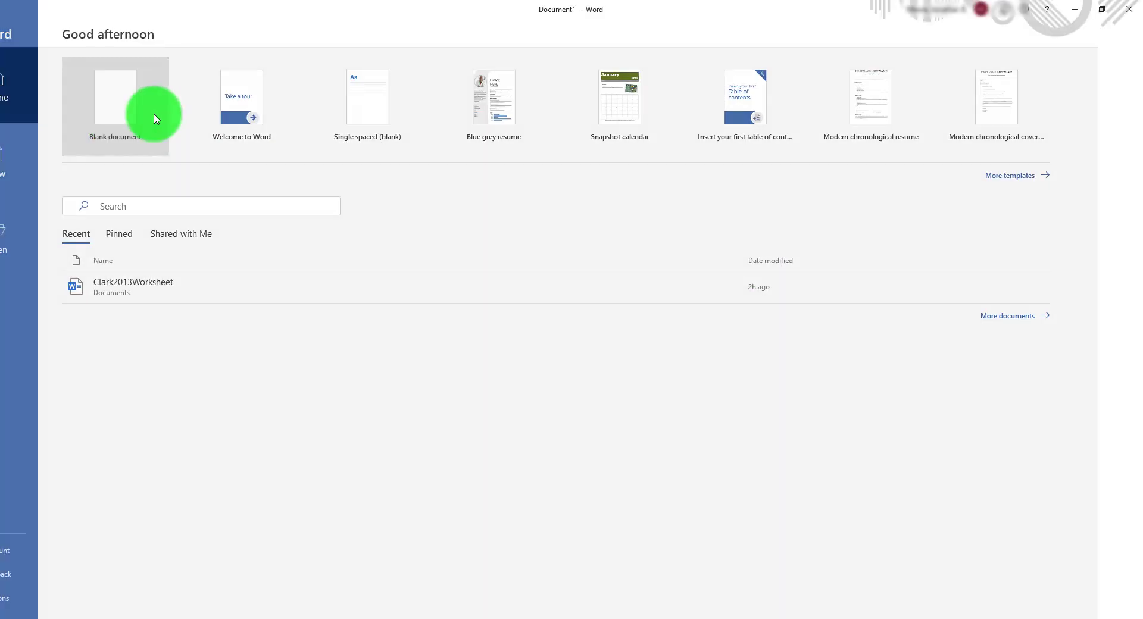
click(153, 115)
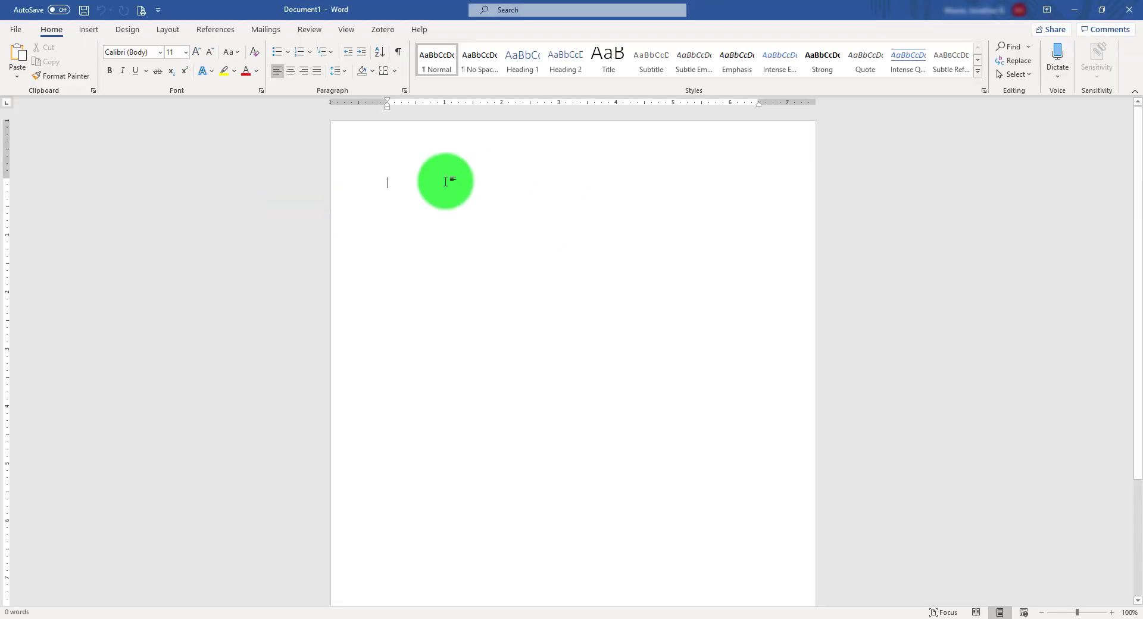
text(awdqw)
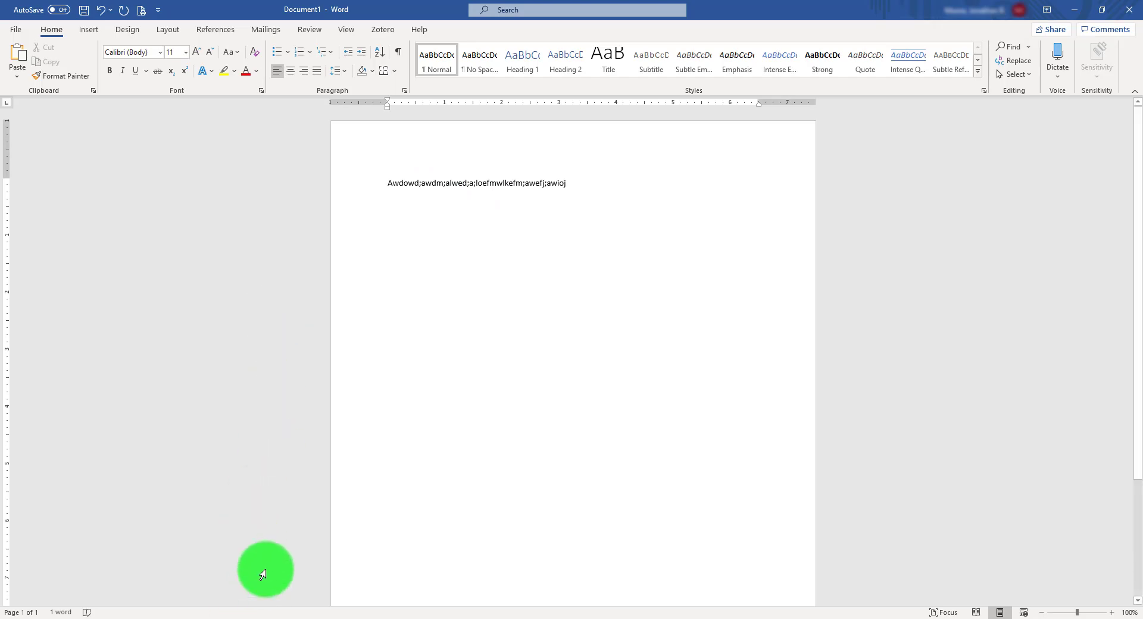
Copy the in-text citation for Infectious with page 40 from ZoteroBib, and paste it after the placeholder text in Word
key(alt+Tab)
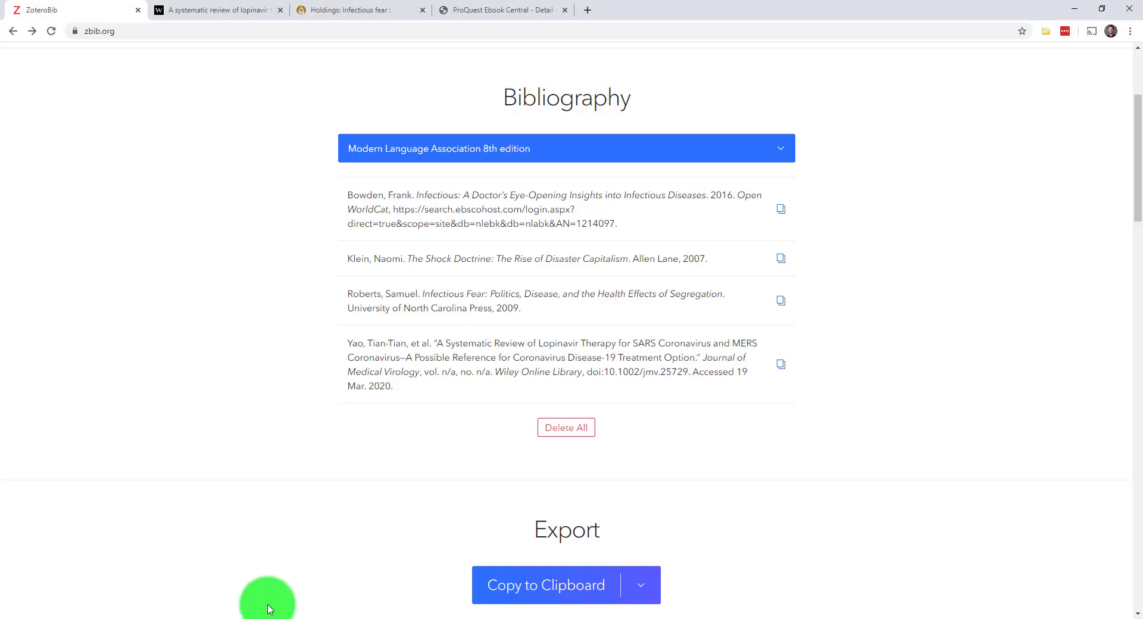
click(781, 209)
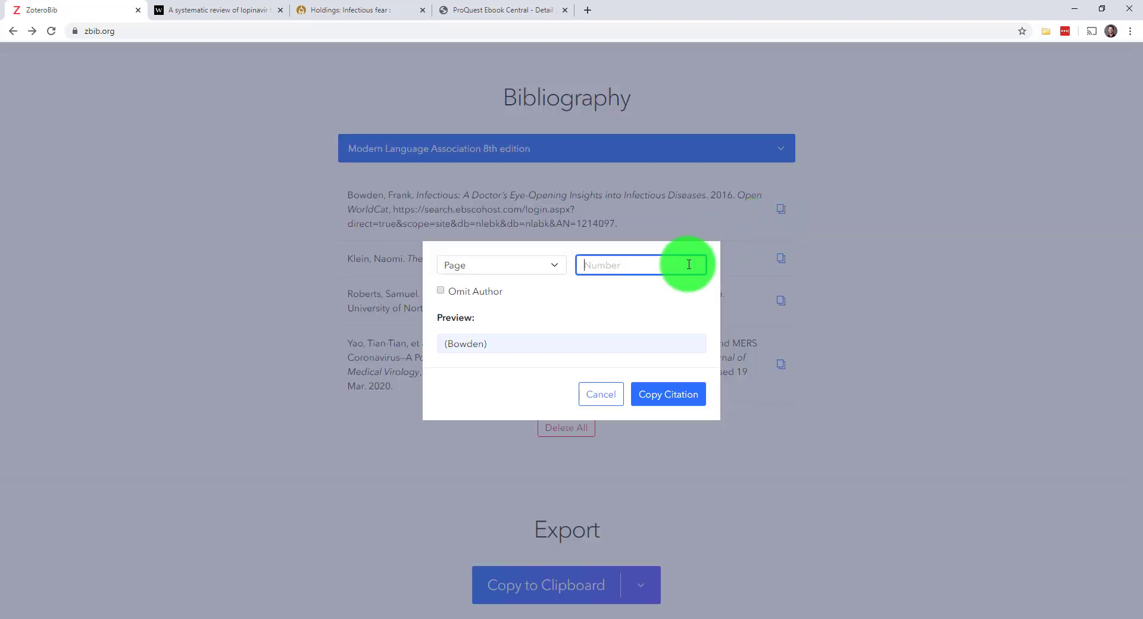
text(40)
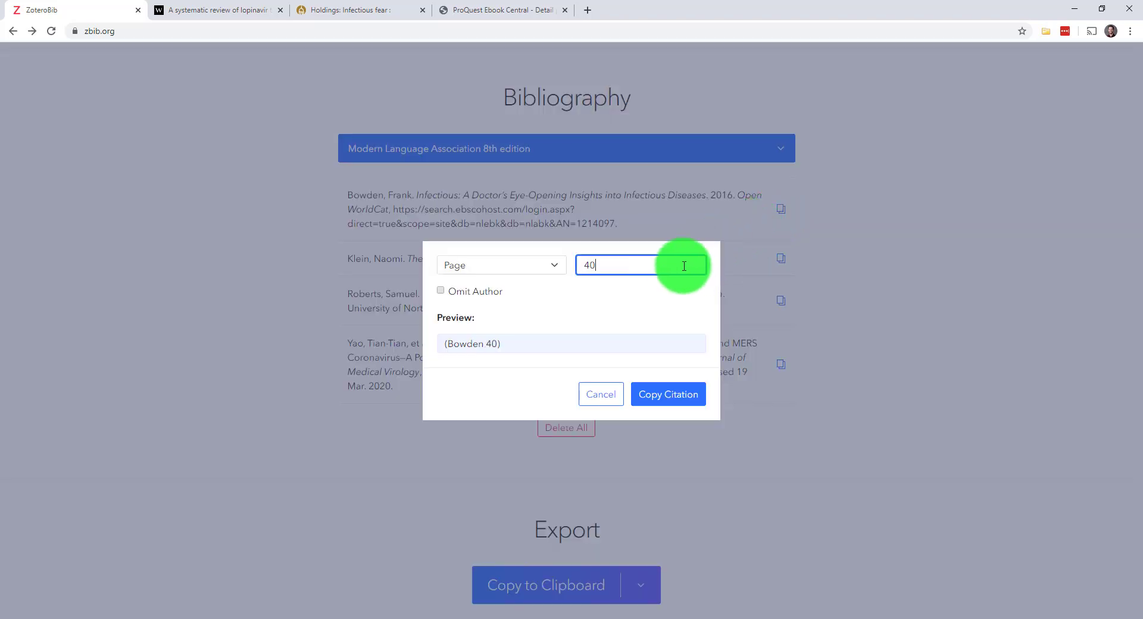
click(661, 396)
key(alt+Tab)
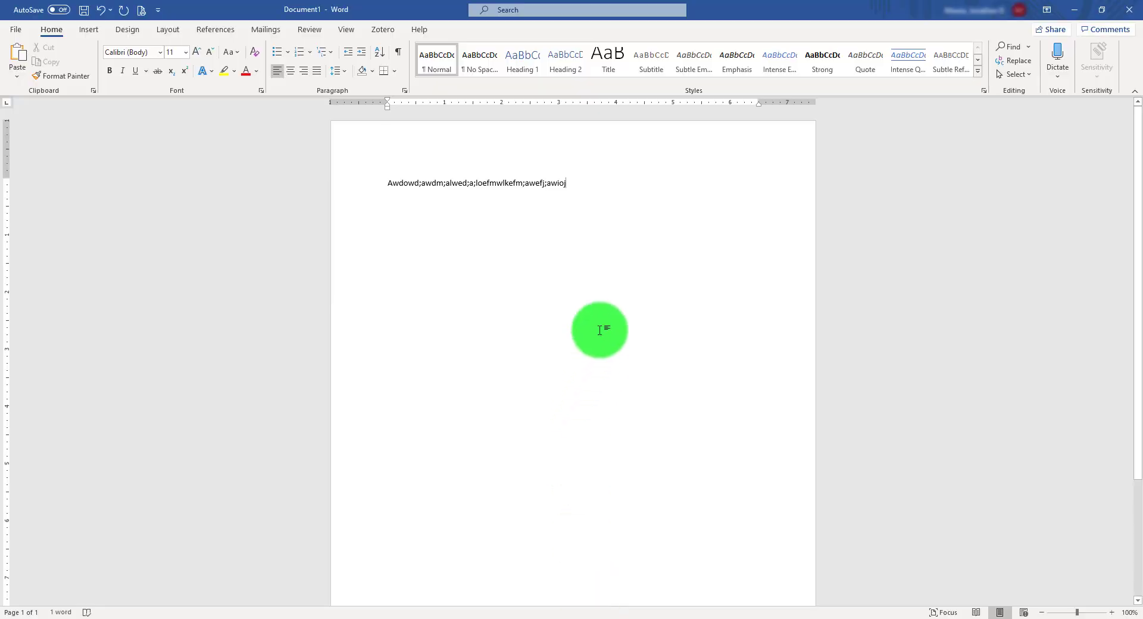
key(ctrl+v)
text(a)
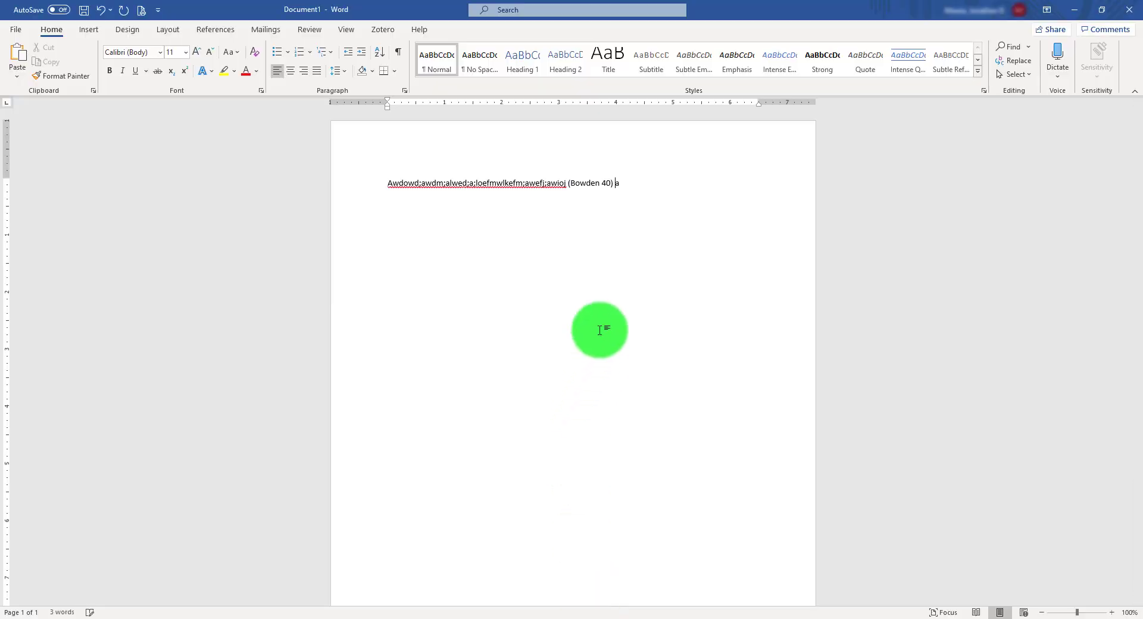
Copy The Shock Doctrine's in-text citation with page 10 from ZoteroBib, and paste it after more placeholder text in Word
key(alt+Tab)
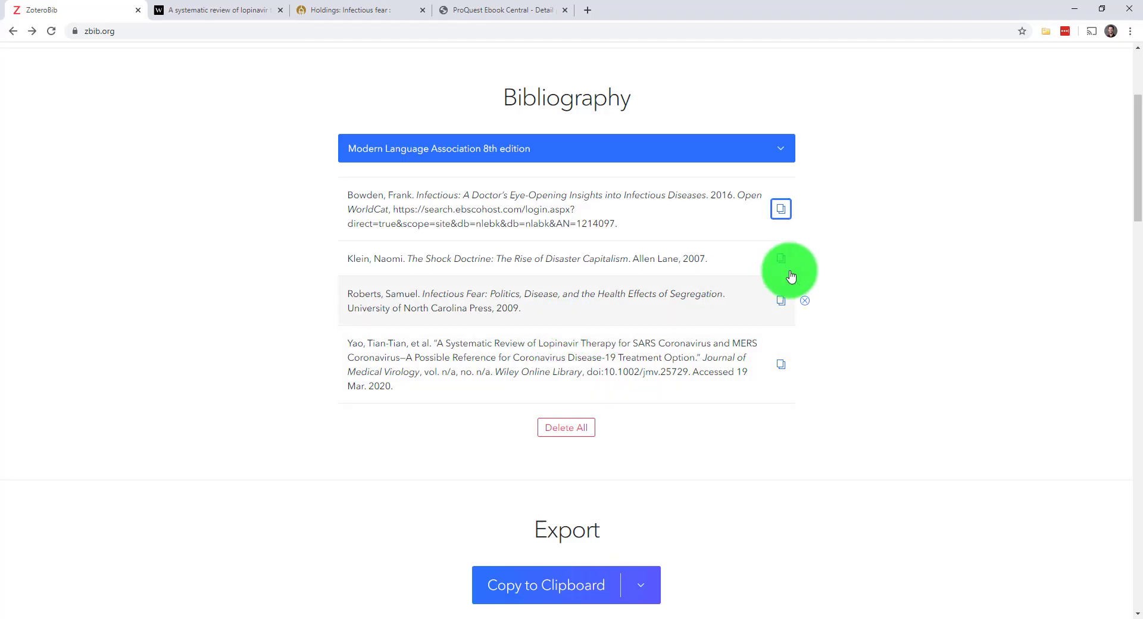
click(780, 257)
text(18)
click(678, 394)
key(alt+Tab)
key(ctrl+v)
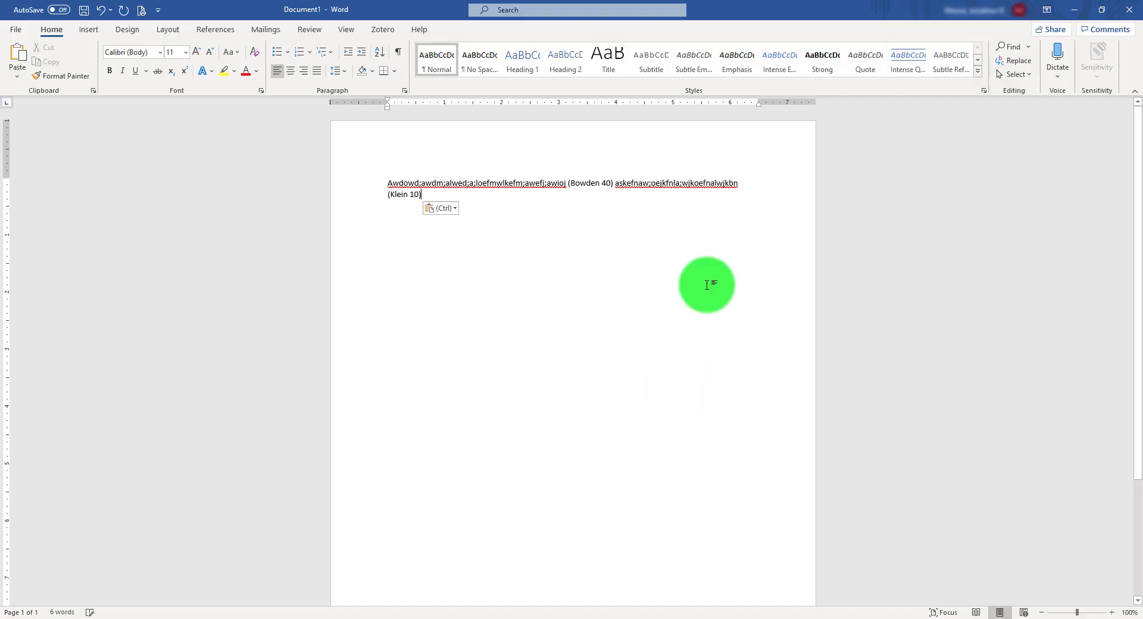
Copy the in-text citation for Infectious Fear with page 50 from ZoteroBib, and add it after further placeholder text in Word
key(alt+Tab)
click(780, 300)
text(50)
click(656, 394)
key(alt+Tab)
key(ctrl+v)
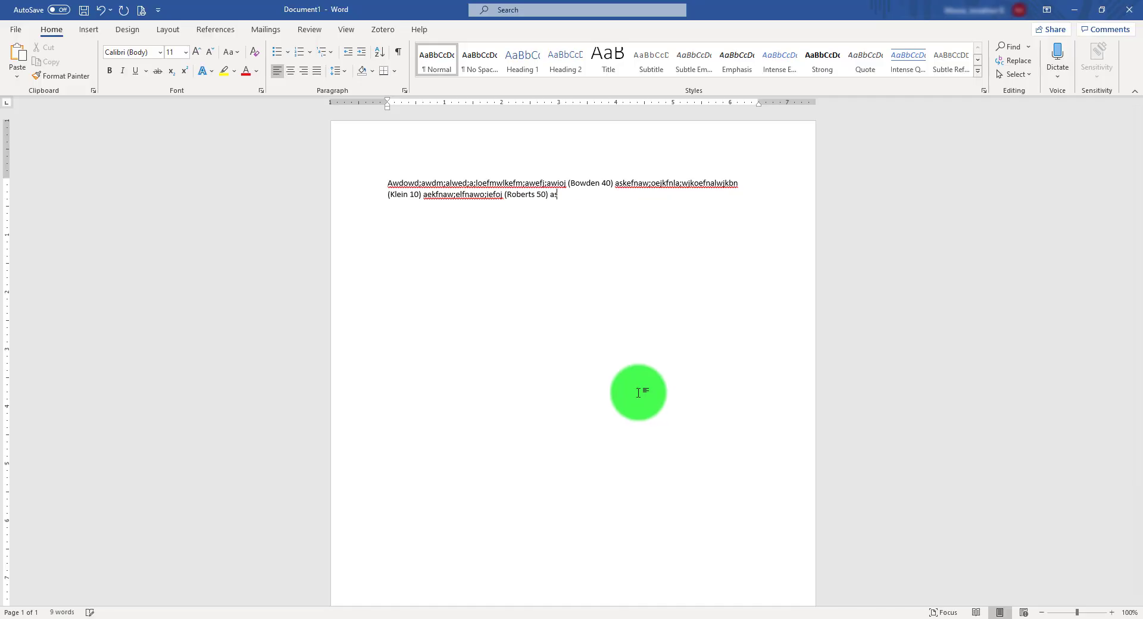
Copy the lopinavir therapy article's in-text citation with page 100 from ZoteroBib, and paste it at the end of the Word paragraph
key(alt+Tab)
click(780, 363)
text(100)
click(678, 393)
key(alt+Tab)
key(ctrl+v)
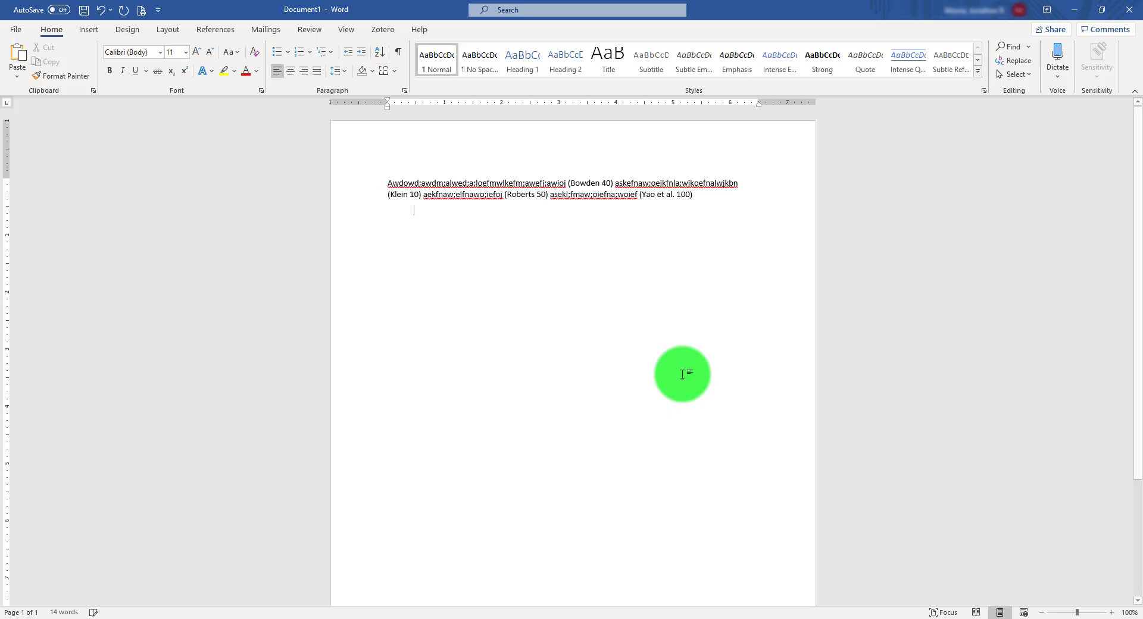
Copy the complete bibliography to the clipboard from ZoteroBib's export section and paste it below the paragraph in Word
key(alt+Tab)
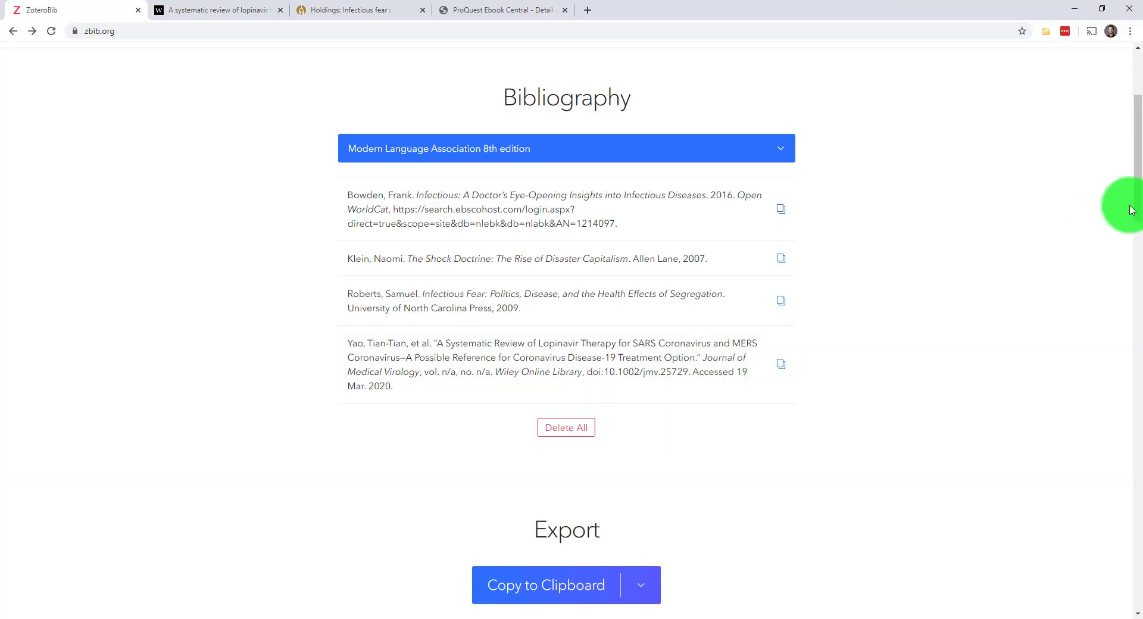
drag(1130, 204, 1130, 269)
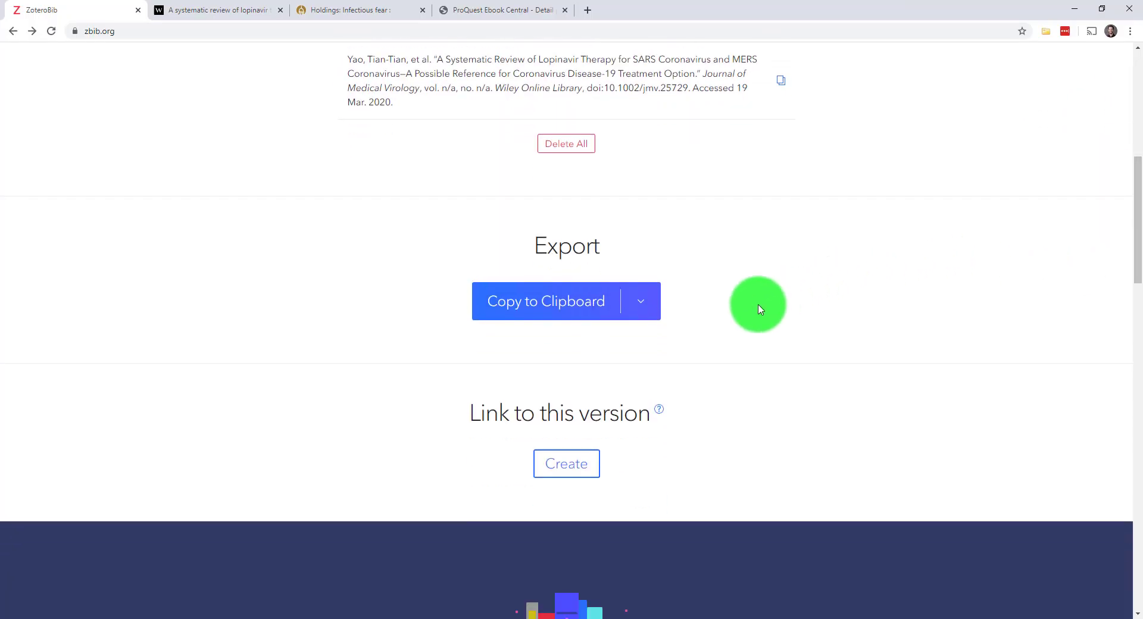
click(640, 304)
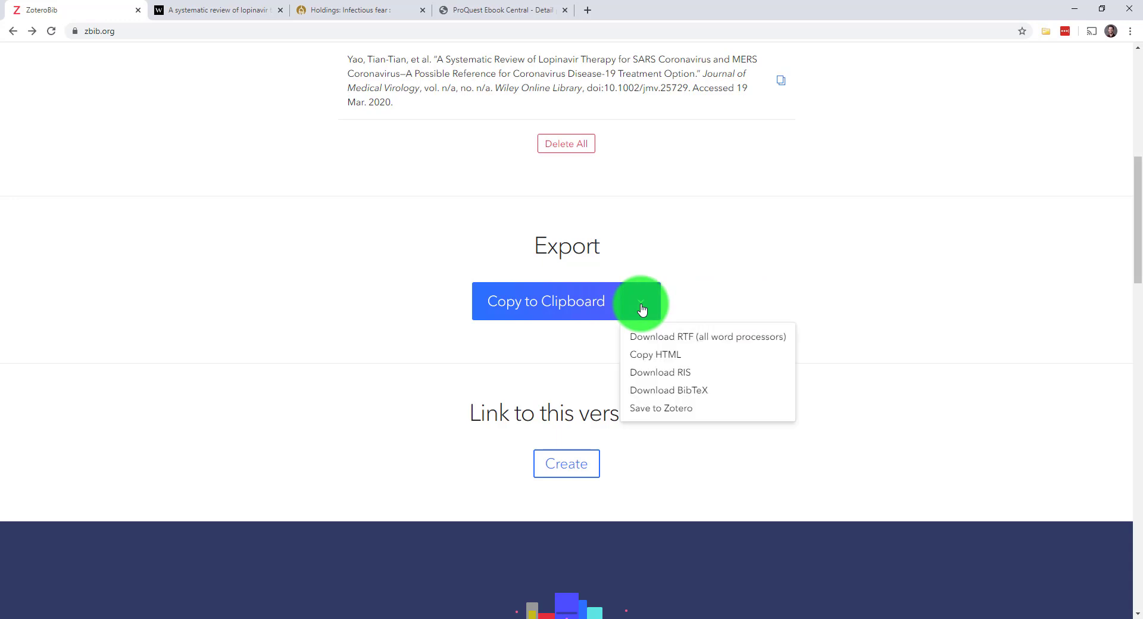
click(642, 307)
click(571, 308)
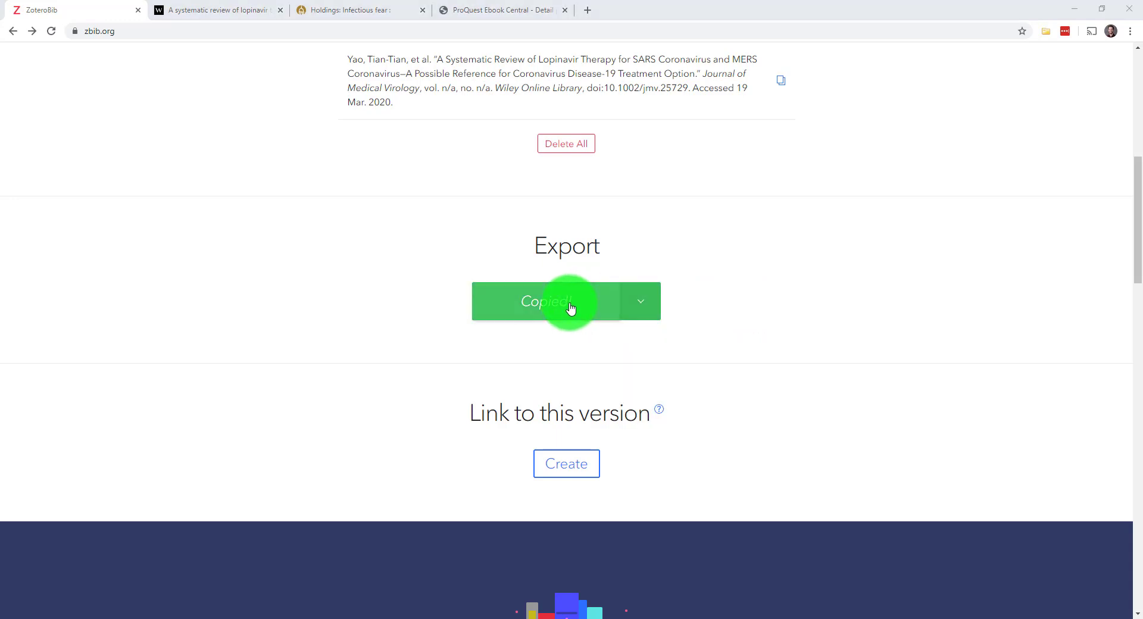
key(alt+Tab)
key(ctrl+v)
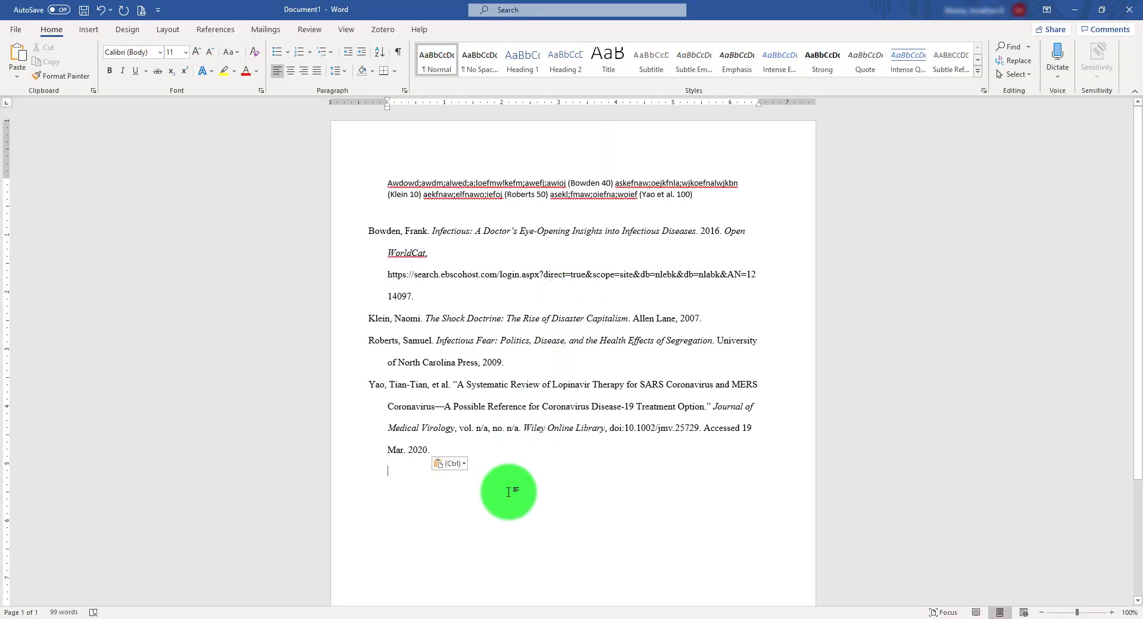
Change the font of all the pasted bibliography entries to Calibri (Body)
drag(512, 492, 348, 231)
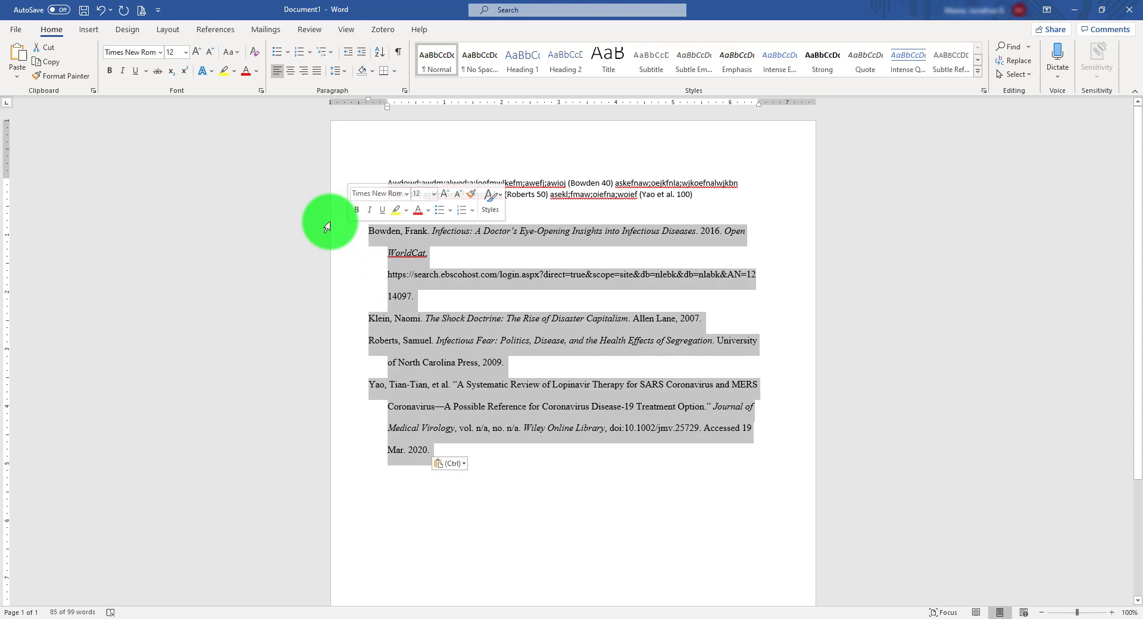
click(161, 54)
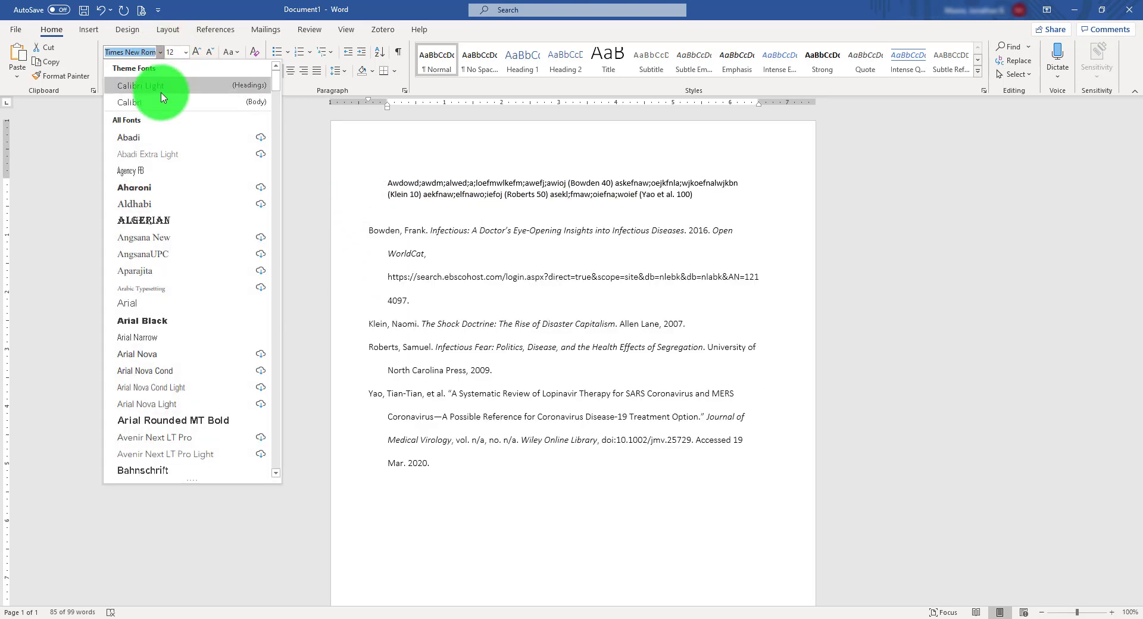
click(161, 86)
click(159, 52)
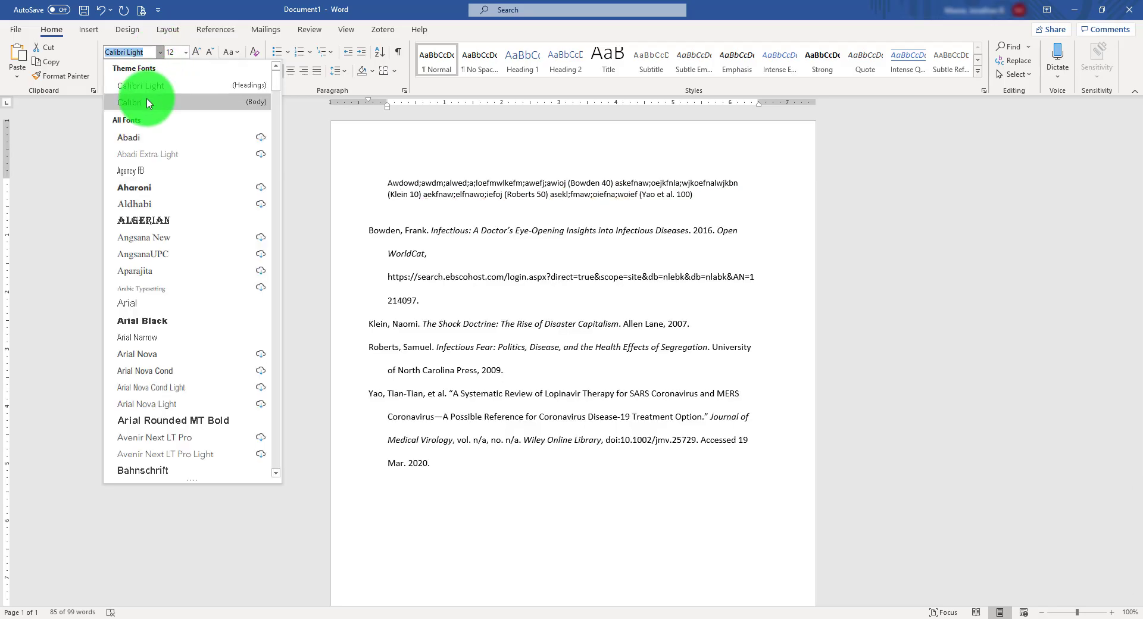
click(148, 102)
click(541, 299)
Return to ZoteroBib and examine the other export formats offered for the bibliography
key(alt+Tab)
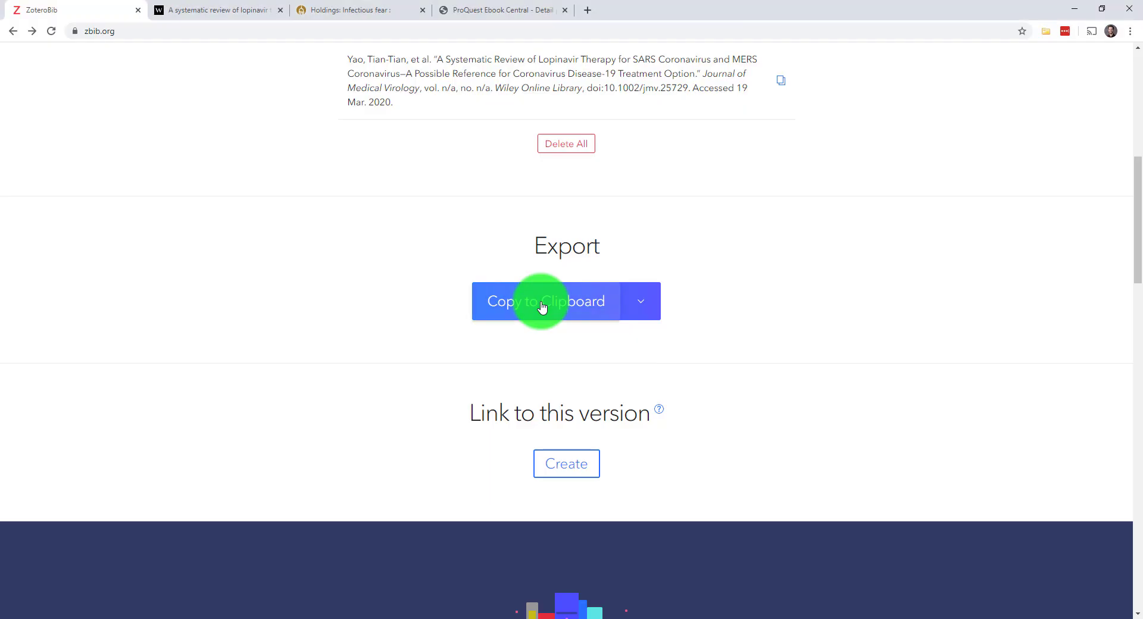
click(646, 305)
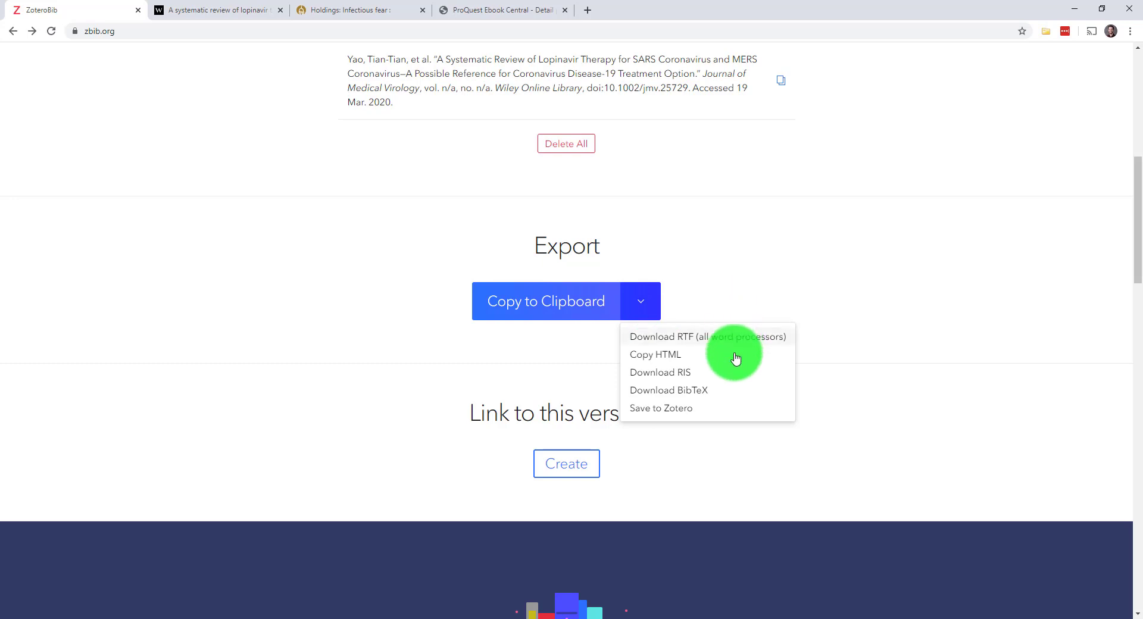
click(731, 431)
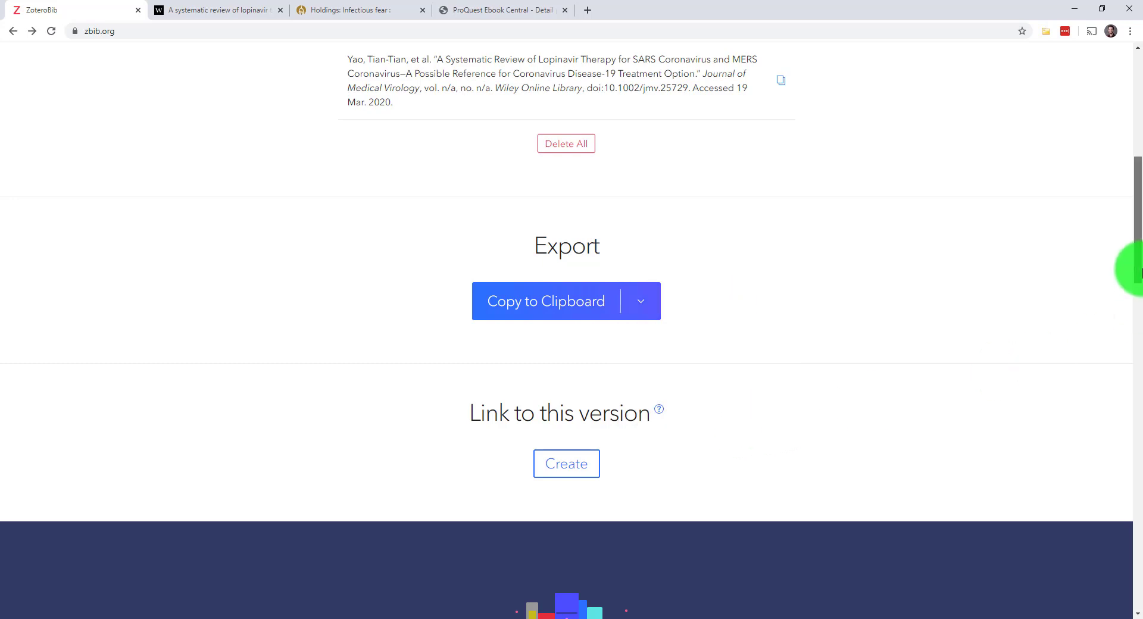
Create a link to this version of the bibliography and select the linked page's web address
drag(1137, 267, 1136, 325)
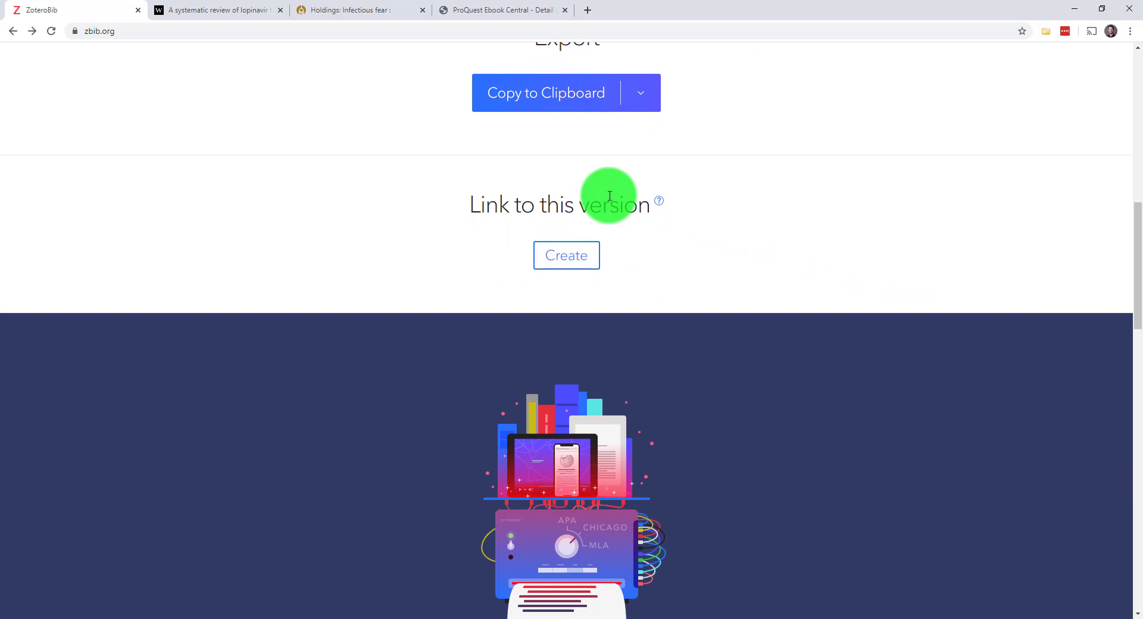
click(557, 256)
click(636, 259)
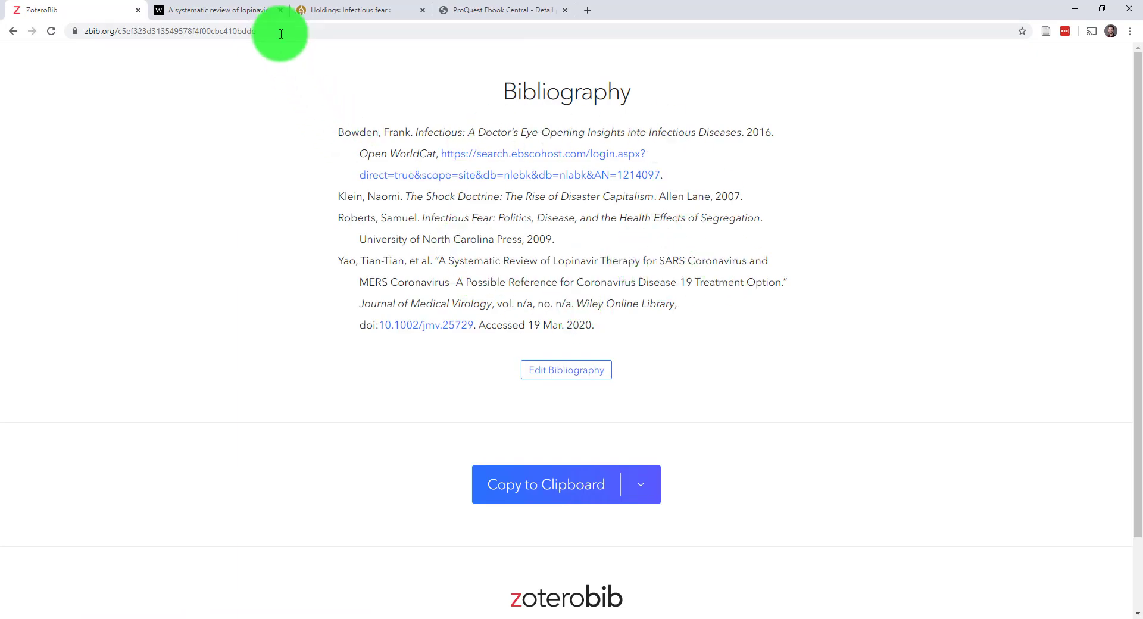
drag(281, 34, 78, 29)
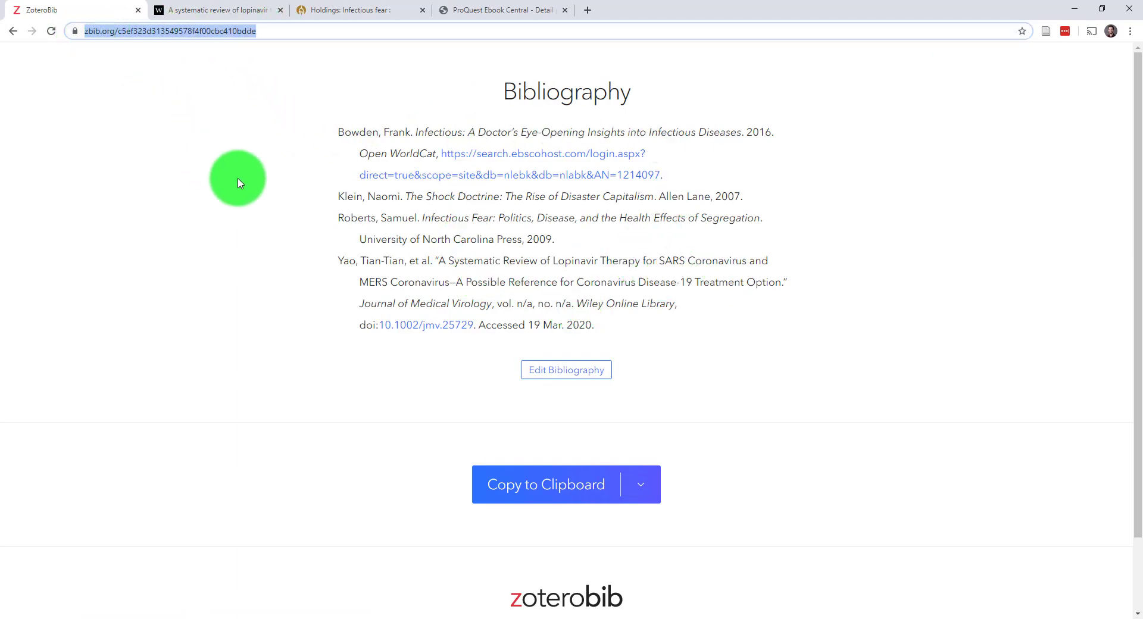
click(239, 182)
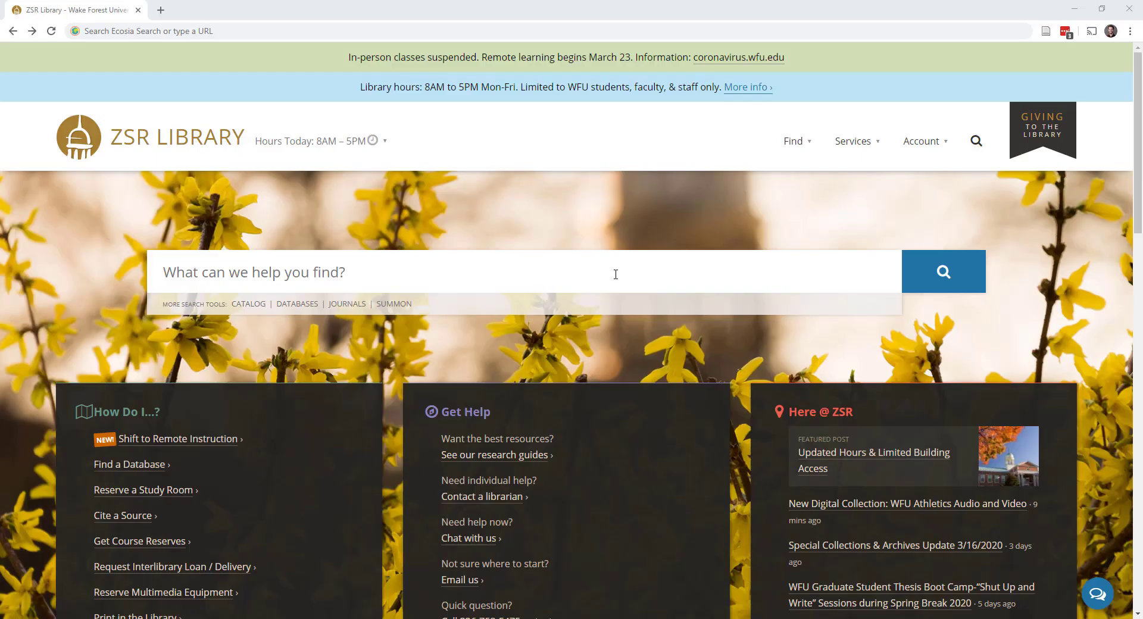
Open the ZSR Library's Citation & Style Guides page at zsr.wfu.edu/citation
click(166, 30)
text(zsr.w)
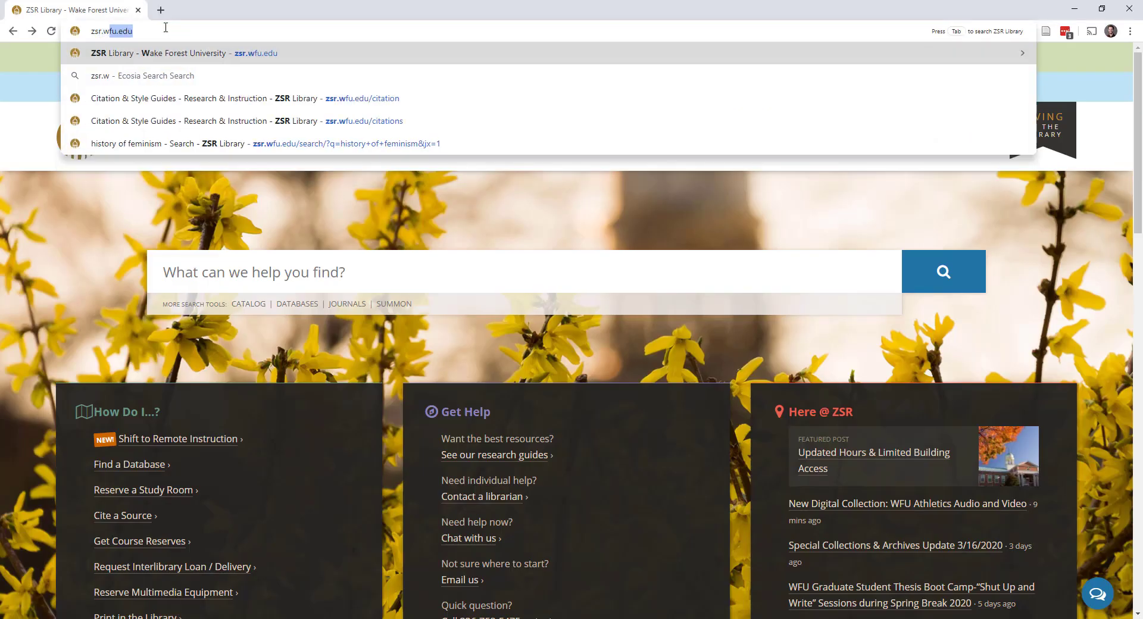
text(fu.edu/citatio)
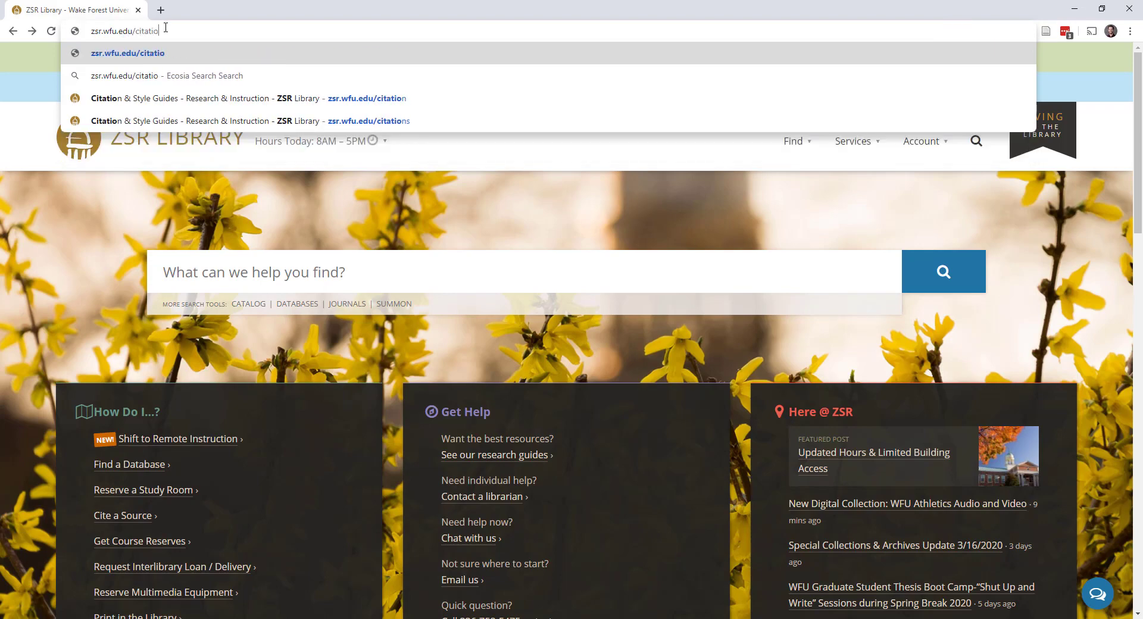
key(Return)
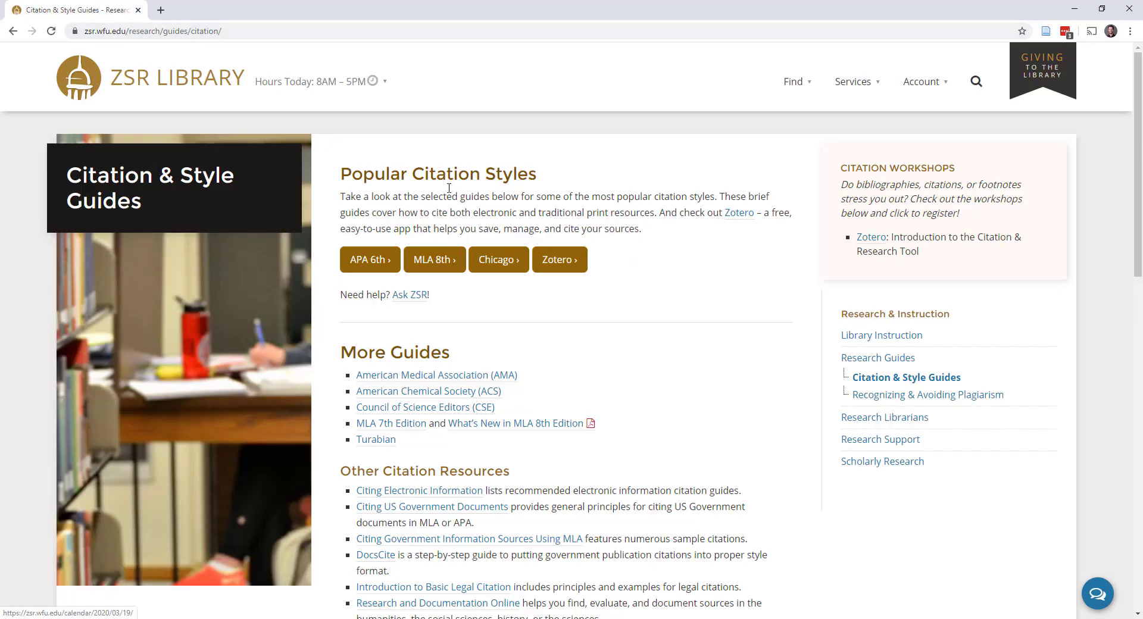
mouse_move(1134, 117)
mouse_down()
mouse_move(1139, 211)
mouse_move(1134, 116)
mouse_up()
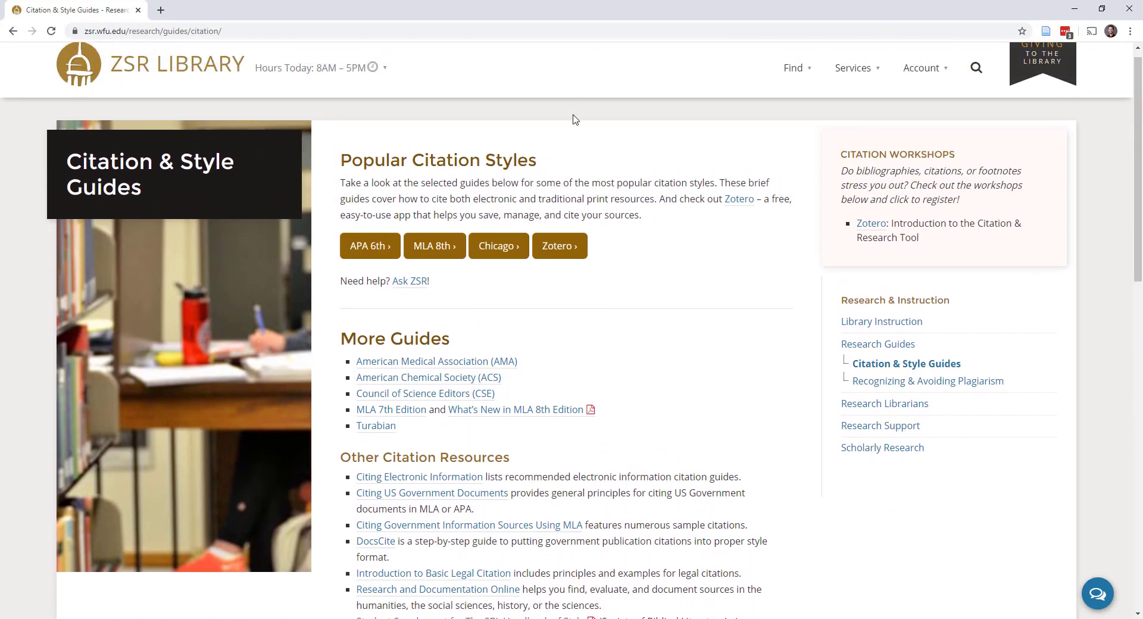